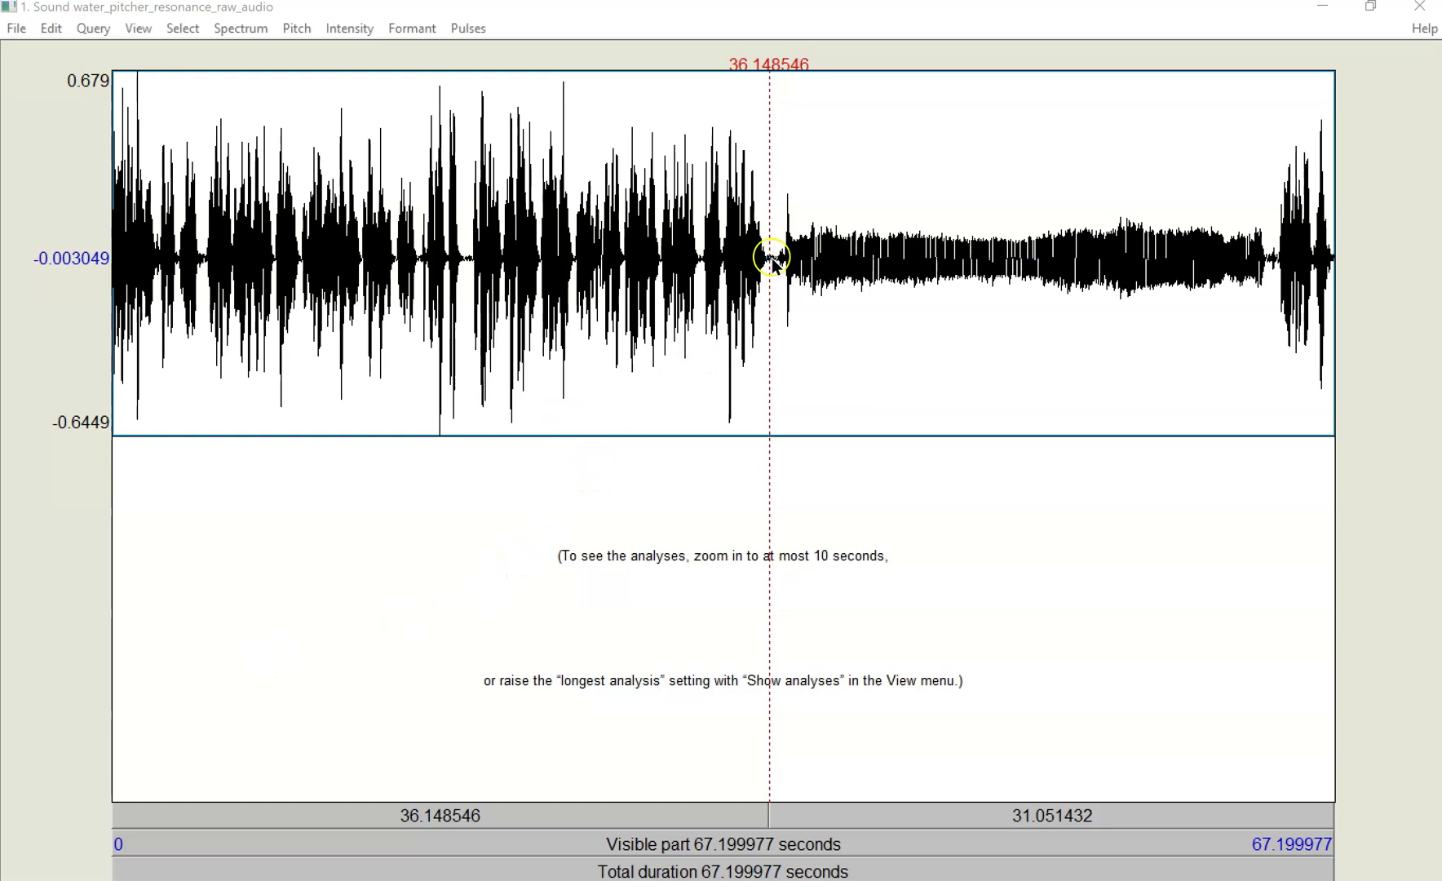
Select the 36.47–45.36 s stretch of the steady pouring section in the waveform.
drag(772, 257, 1273, 349)
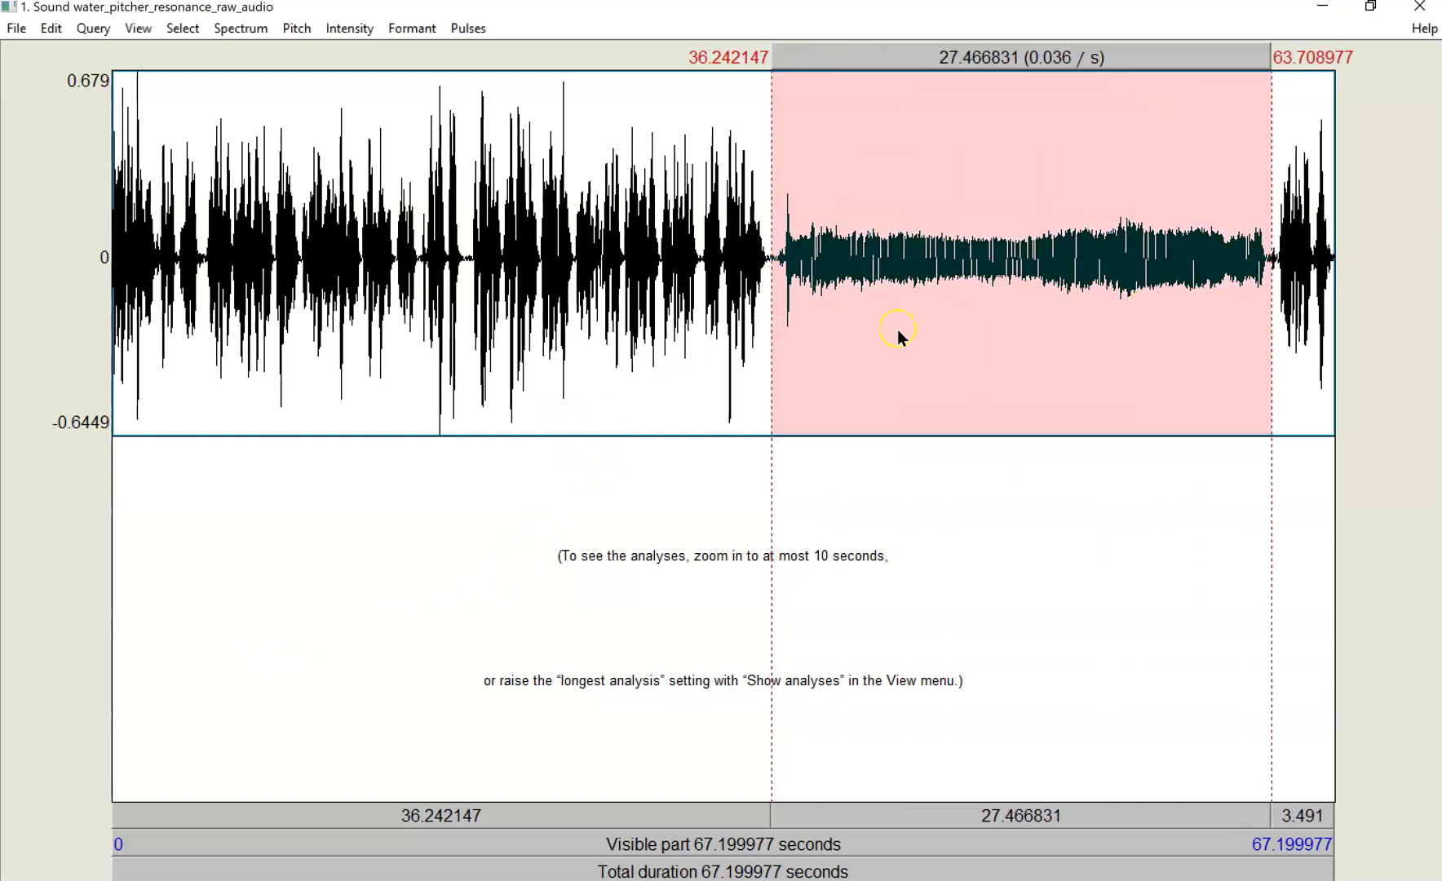
drag(767, 283, 23, 266)
click(875, 351)
drag(776, 262, 937, 282)
Zoom to the 36.47–45.36 s selection, then scroll right to the 52.49–61.37 s stretch.
key(ctrl+n)
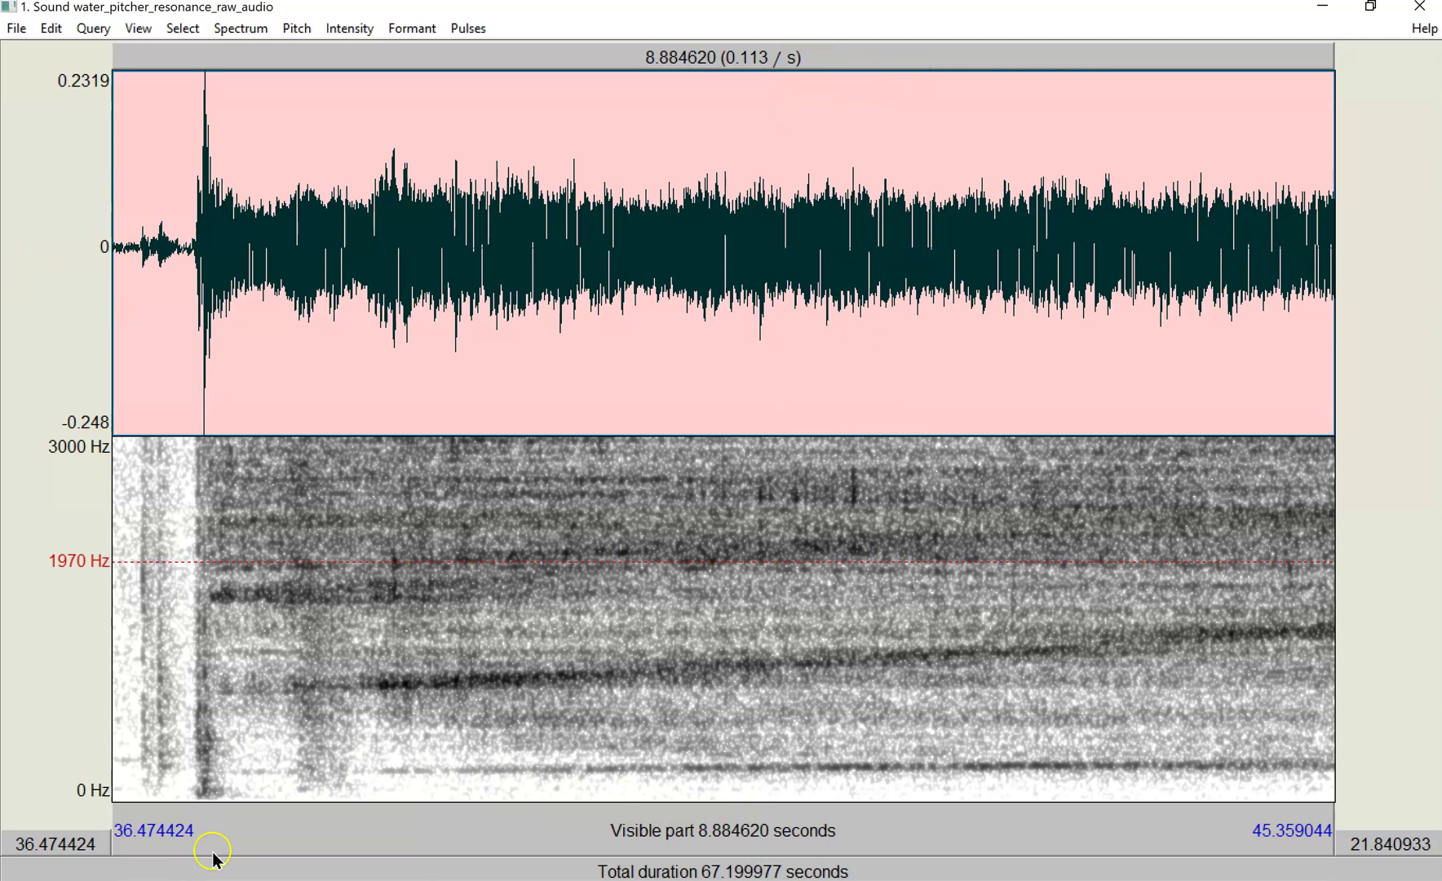
click(191, 478)
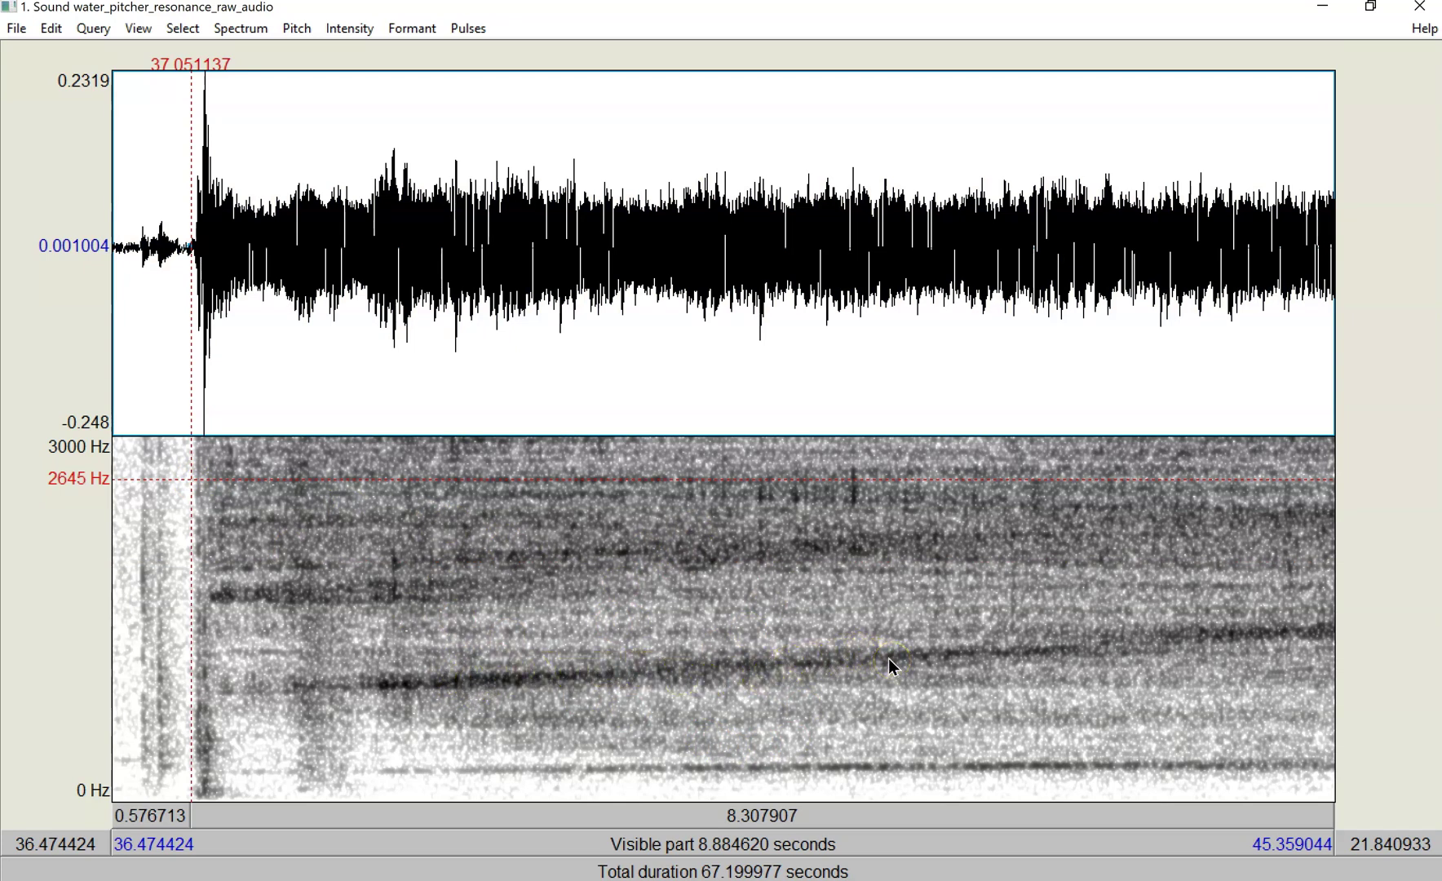
scroll(723, 436, right, 10)
scroll(724, 436, right, 12)
scroll(723, 435, right, 10)
scroll(724, 435, left, 2)
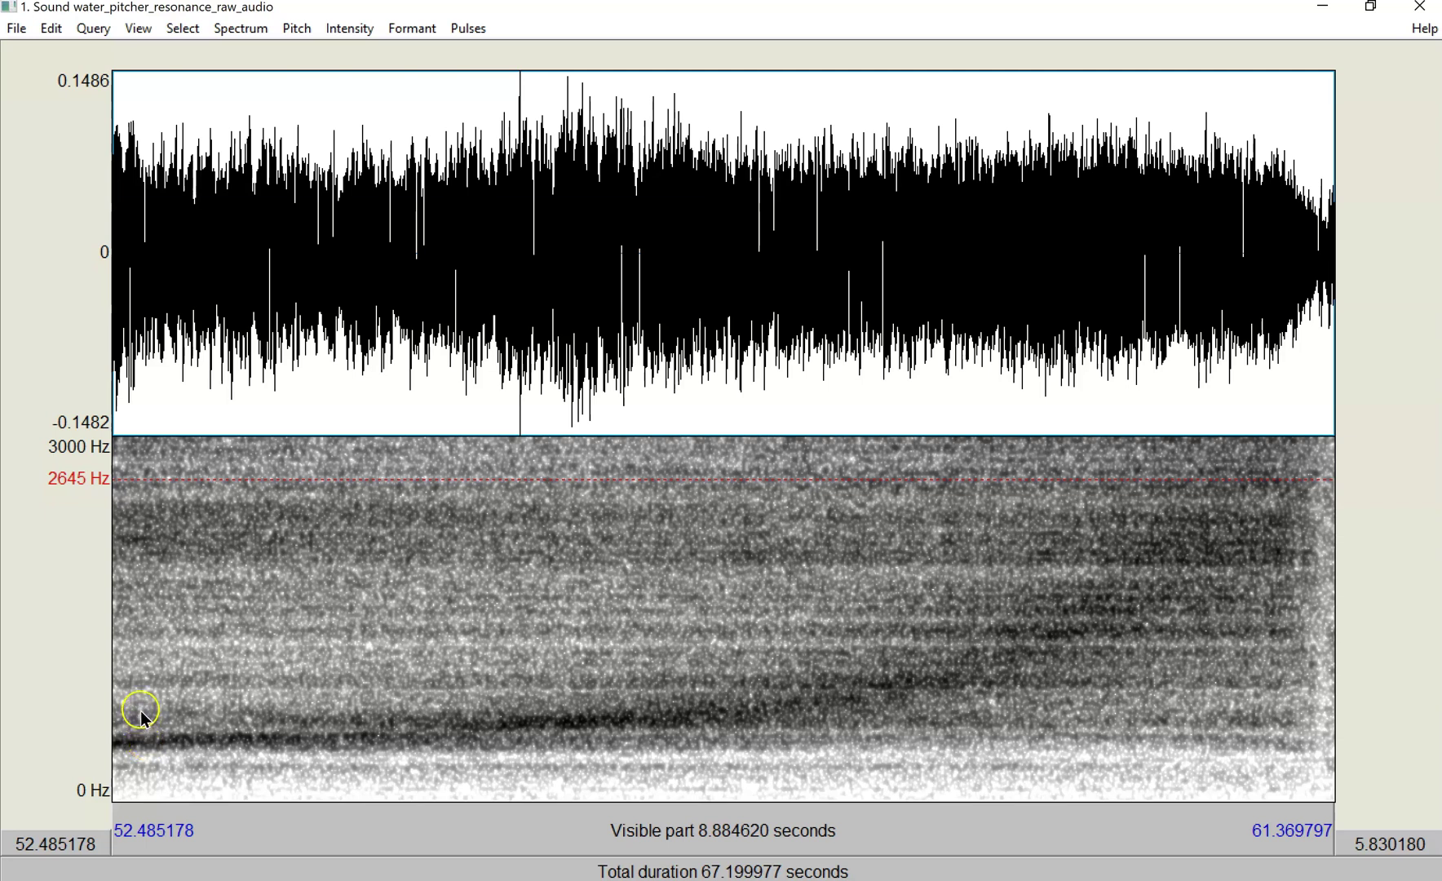
click(105, 505)
key(Tab)
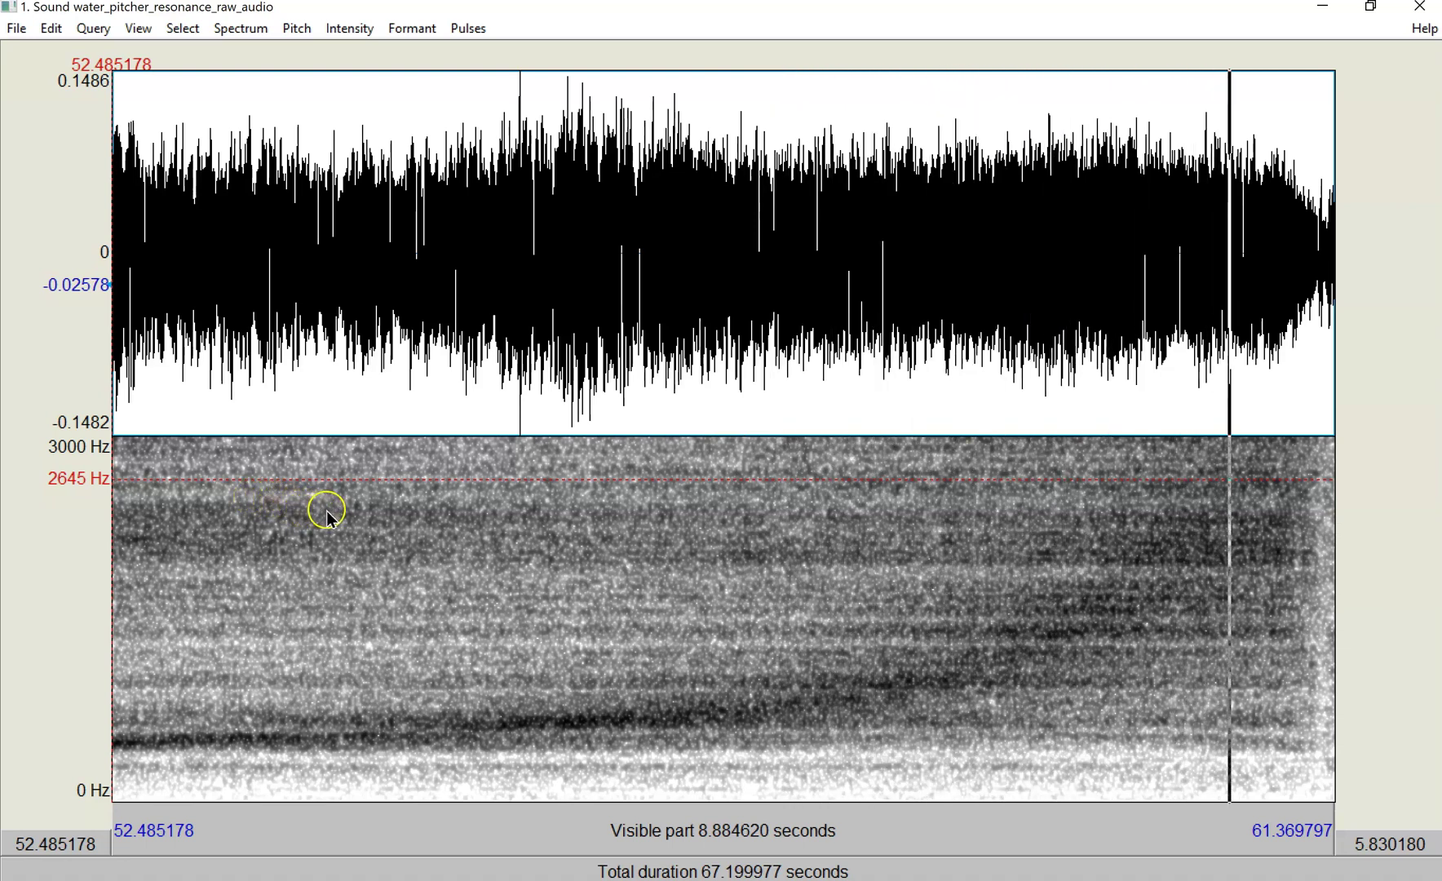
click(339, 571)
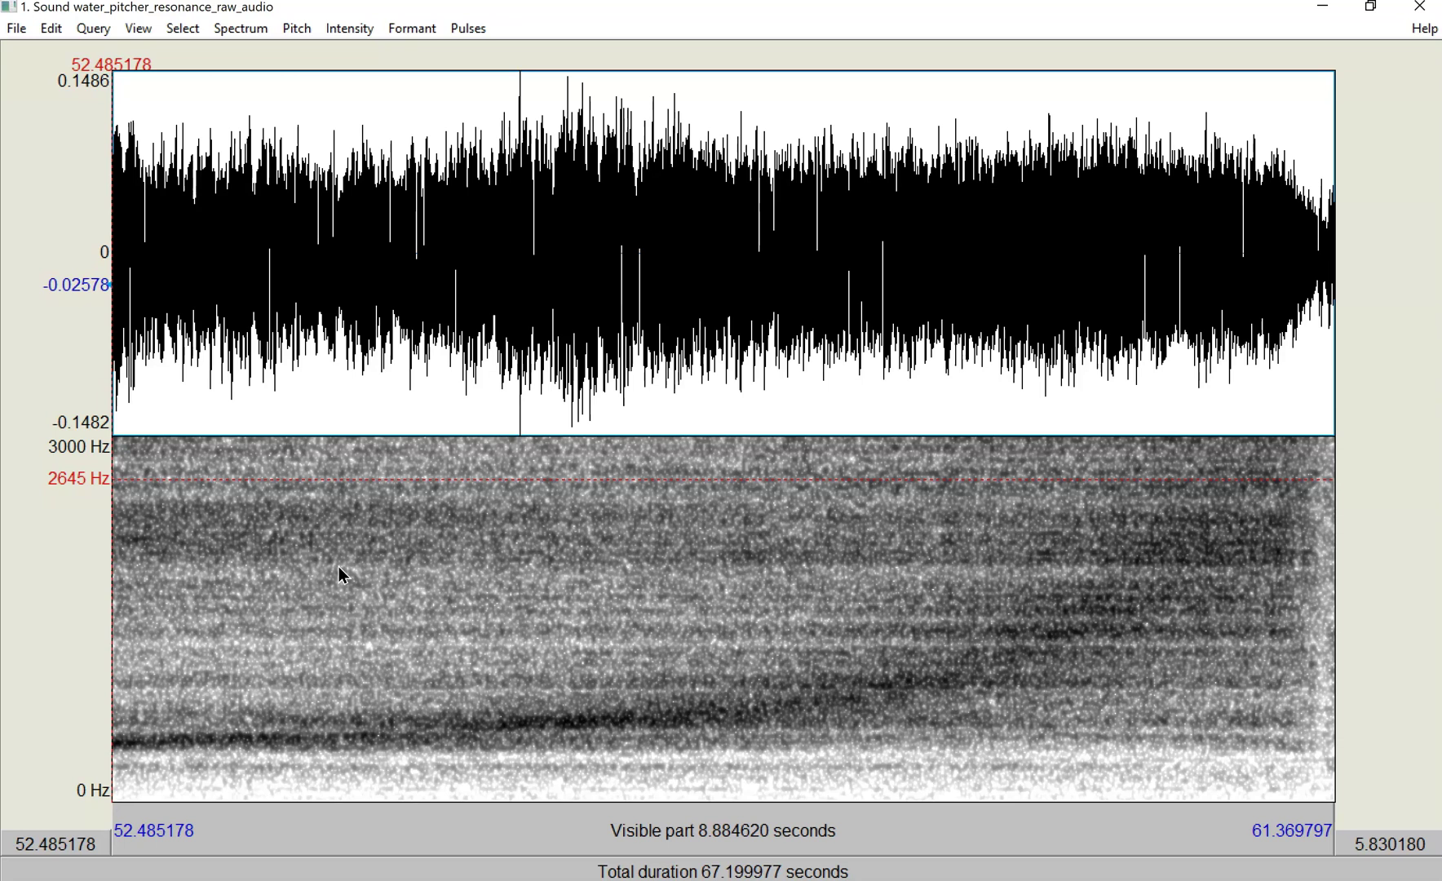
drag(338, 566, 190, 729)
click(165, 748)
click(159, 744)
drag(113, 707, 281, 715)
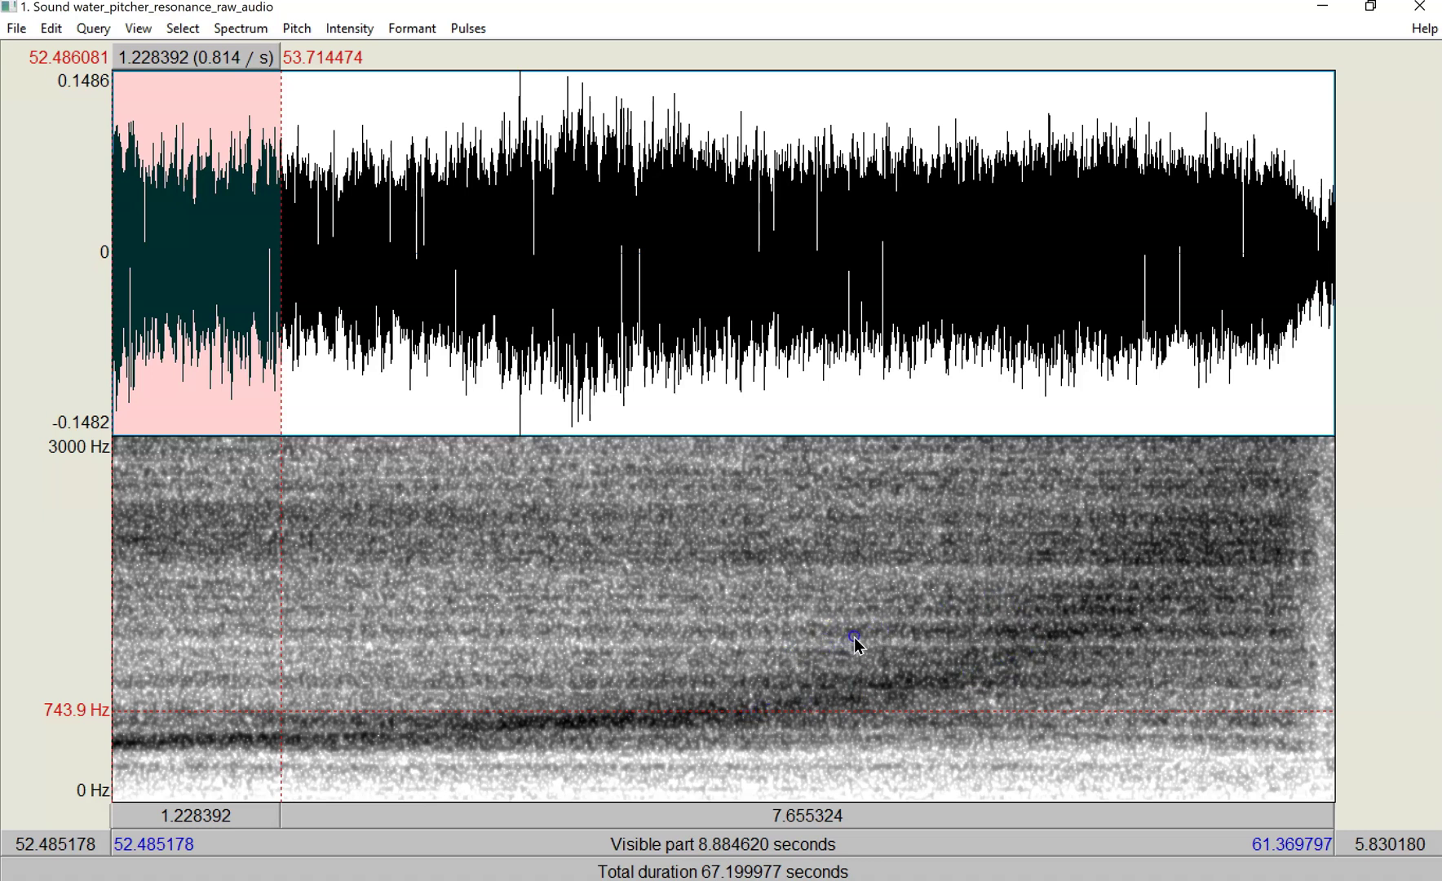
click(738, 694)
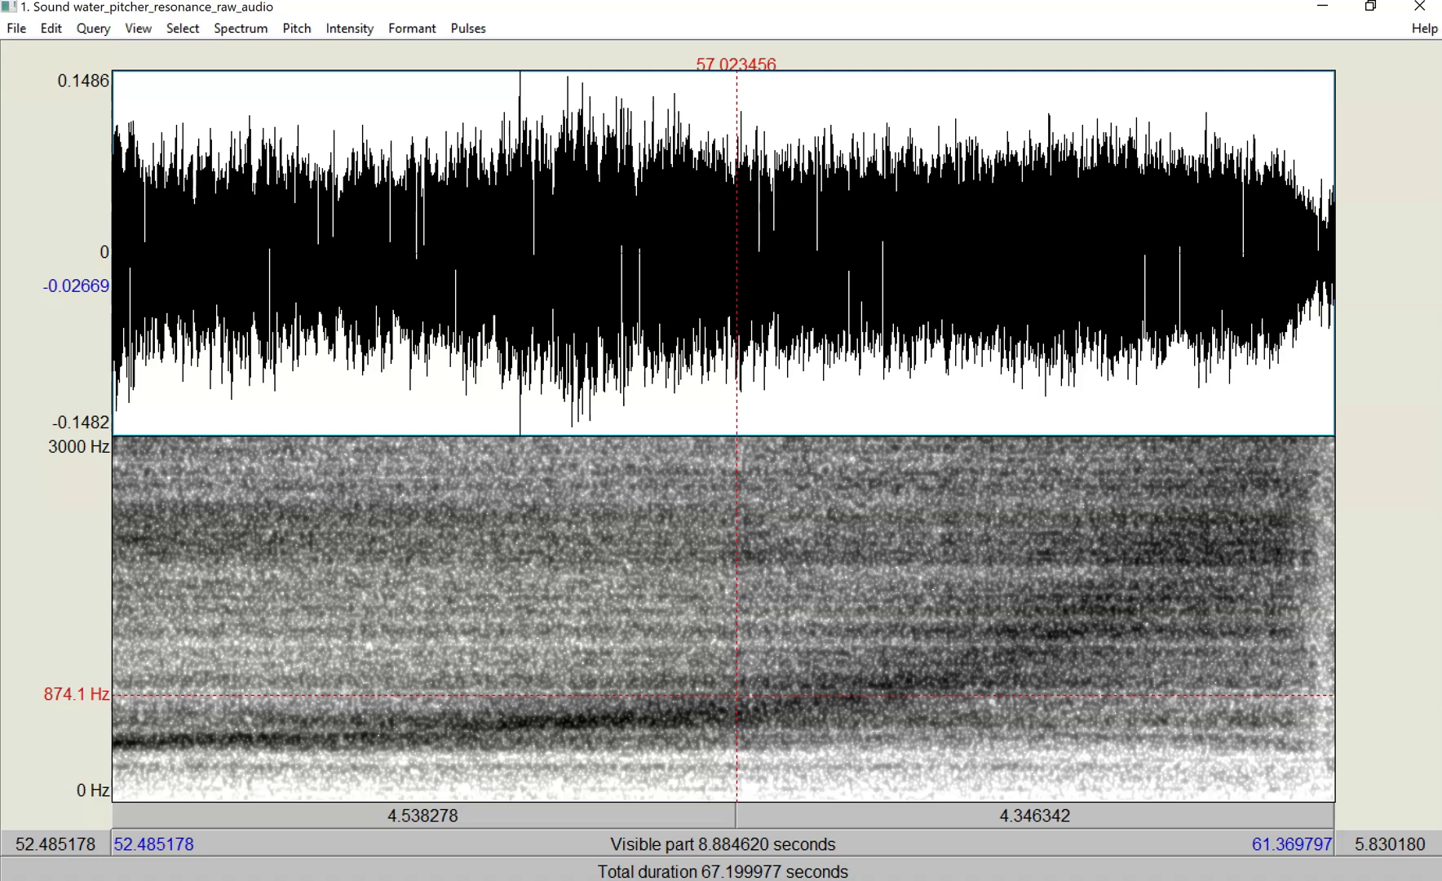
Scroll back to the 38.48–47.36 s view and select 40.18–41.25 s of the pouring sound.
drag(1044, 871, 925, 870)
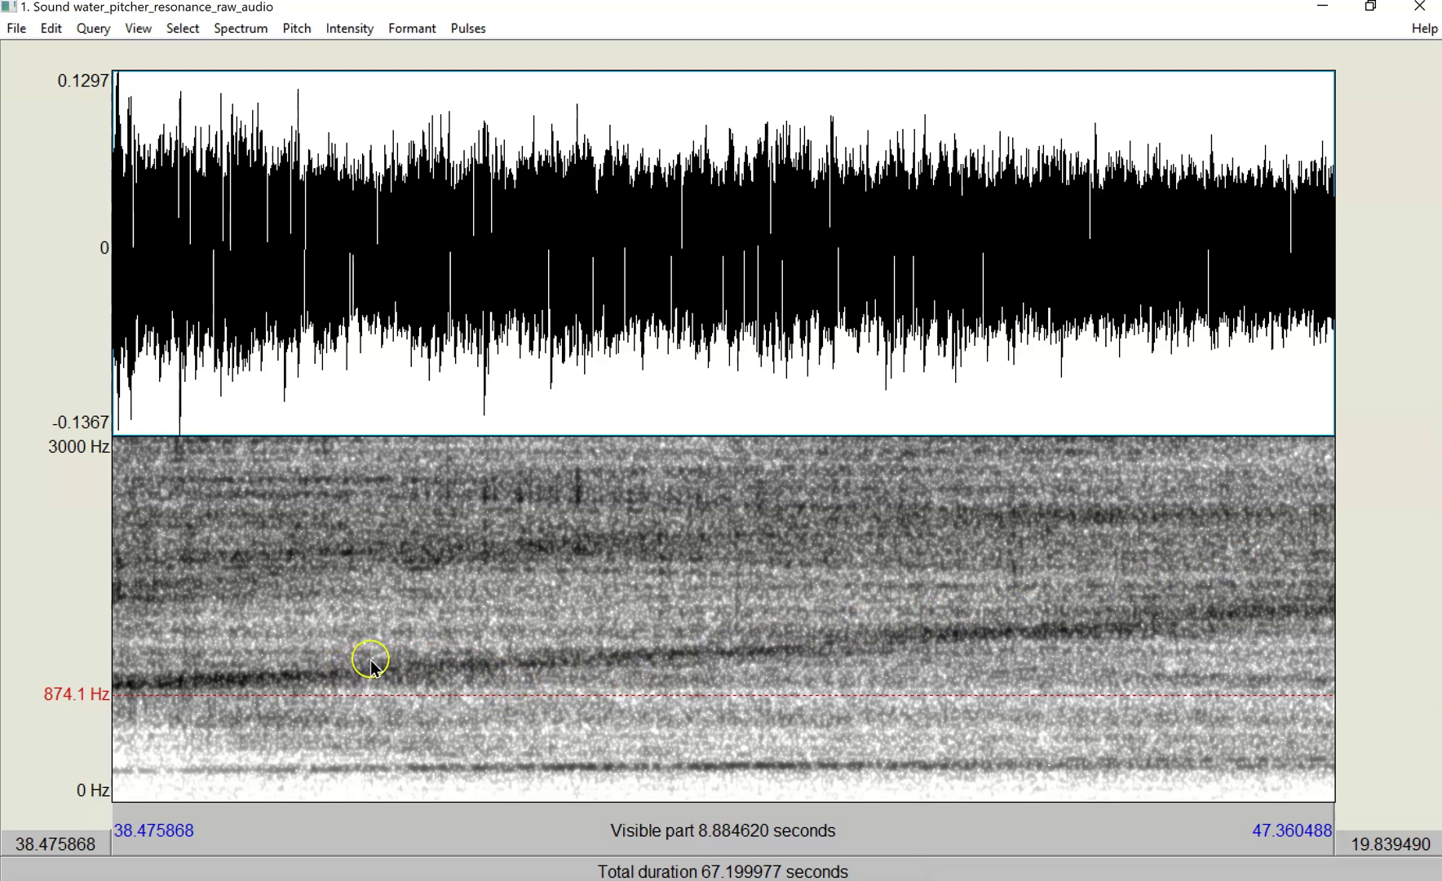
drag(348, 602, 494, 624)
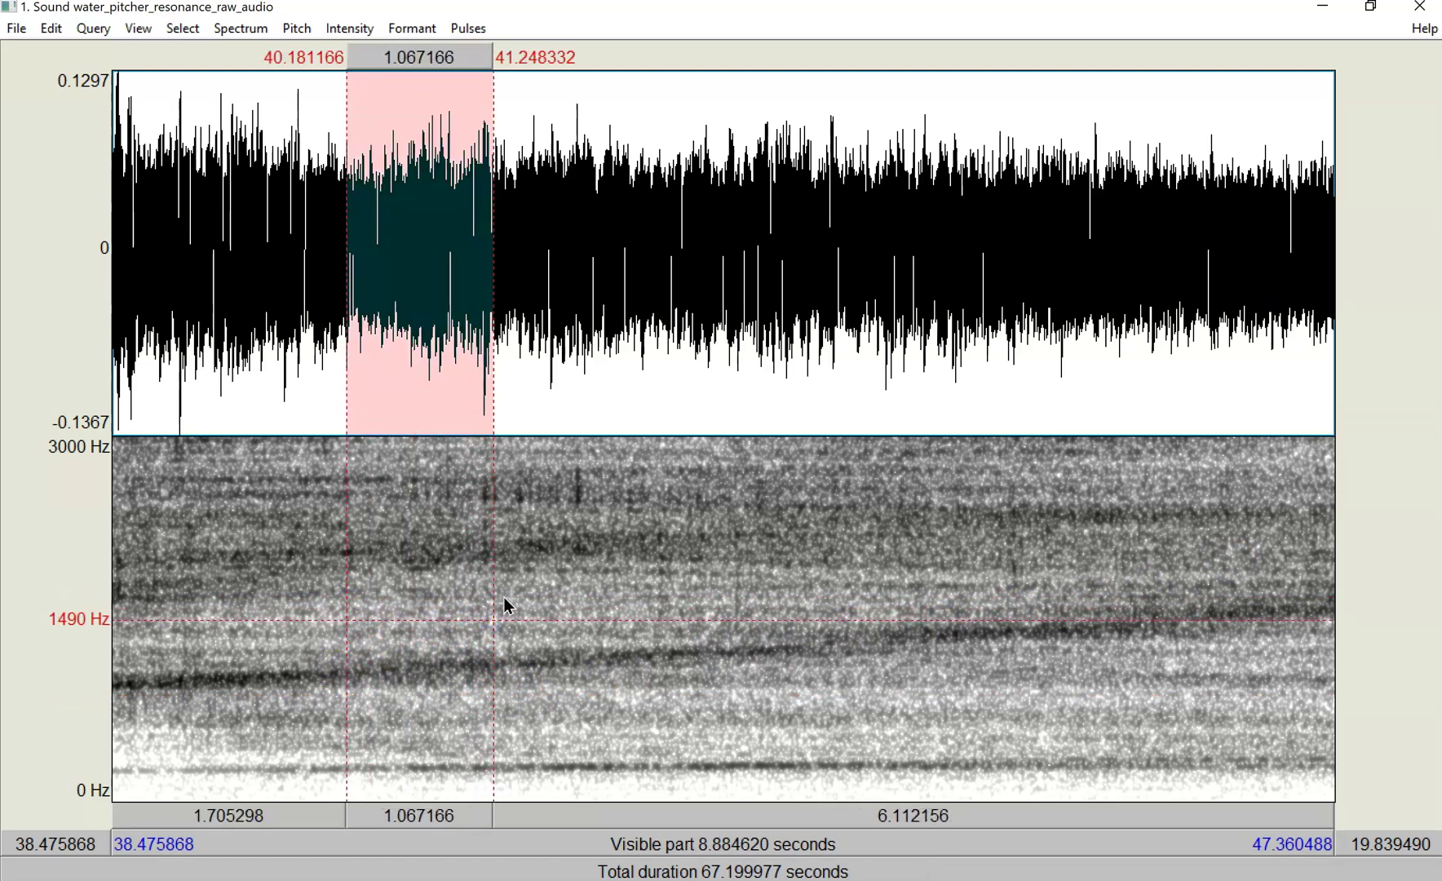
Compute spectra of the 40.18 s and 44.67 s slices and dock them left and right.
key(ctrl+l)
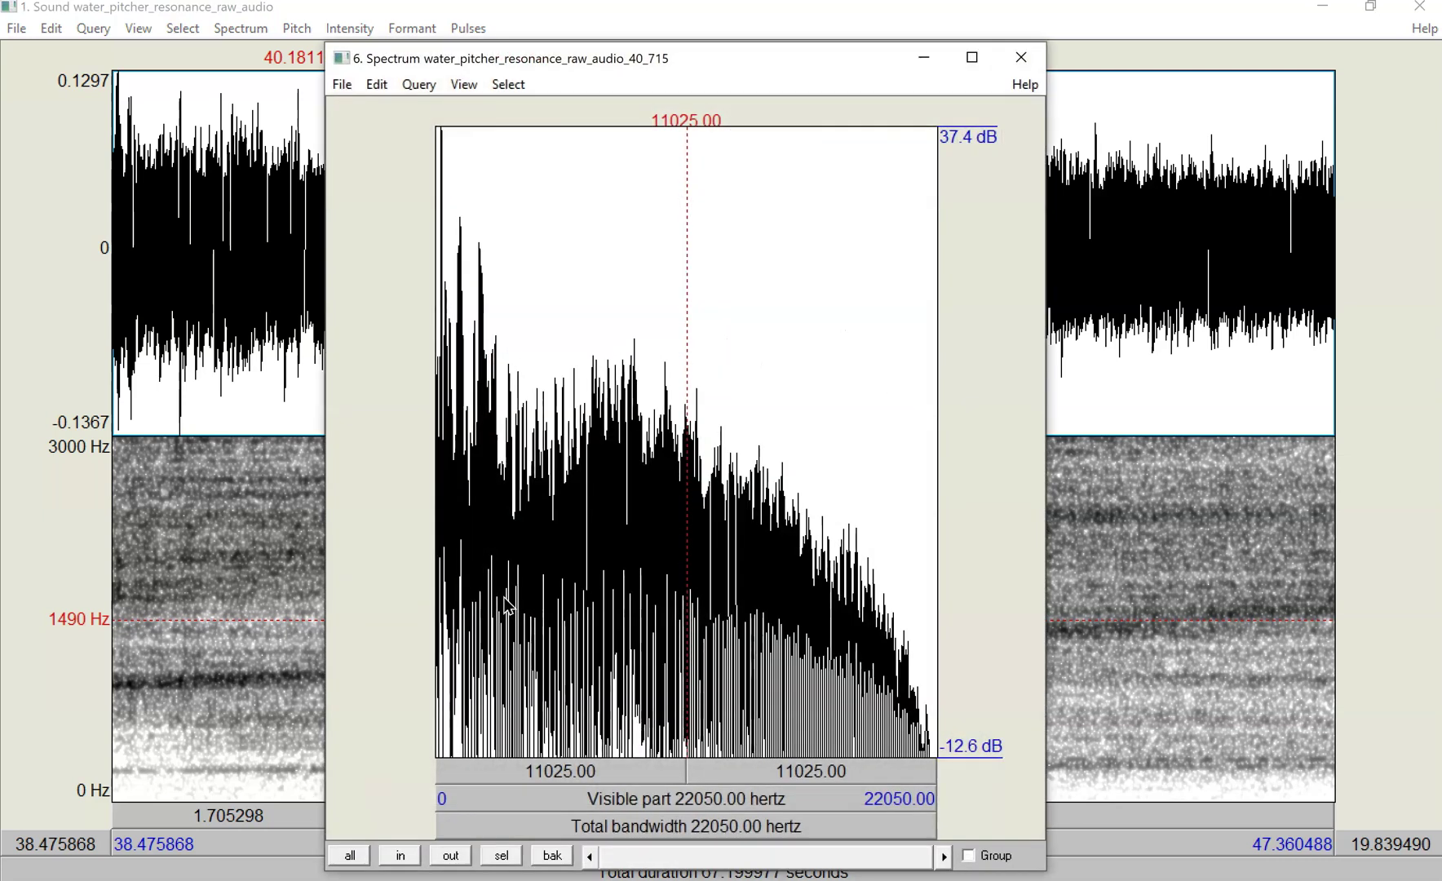
key(super+Left)
key(Return)
click(998, 583)
drag(966, 554, 1075, 579)
key(ctrl+l)
key(super+Right)
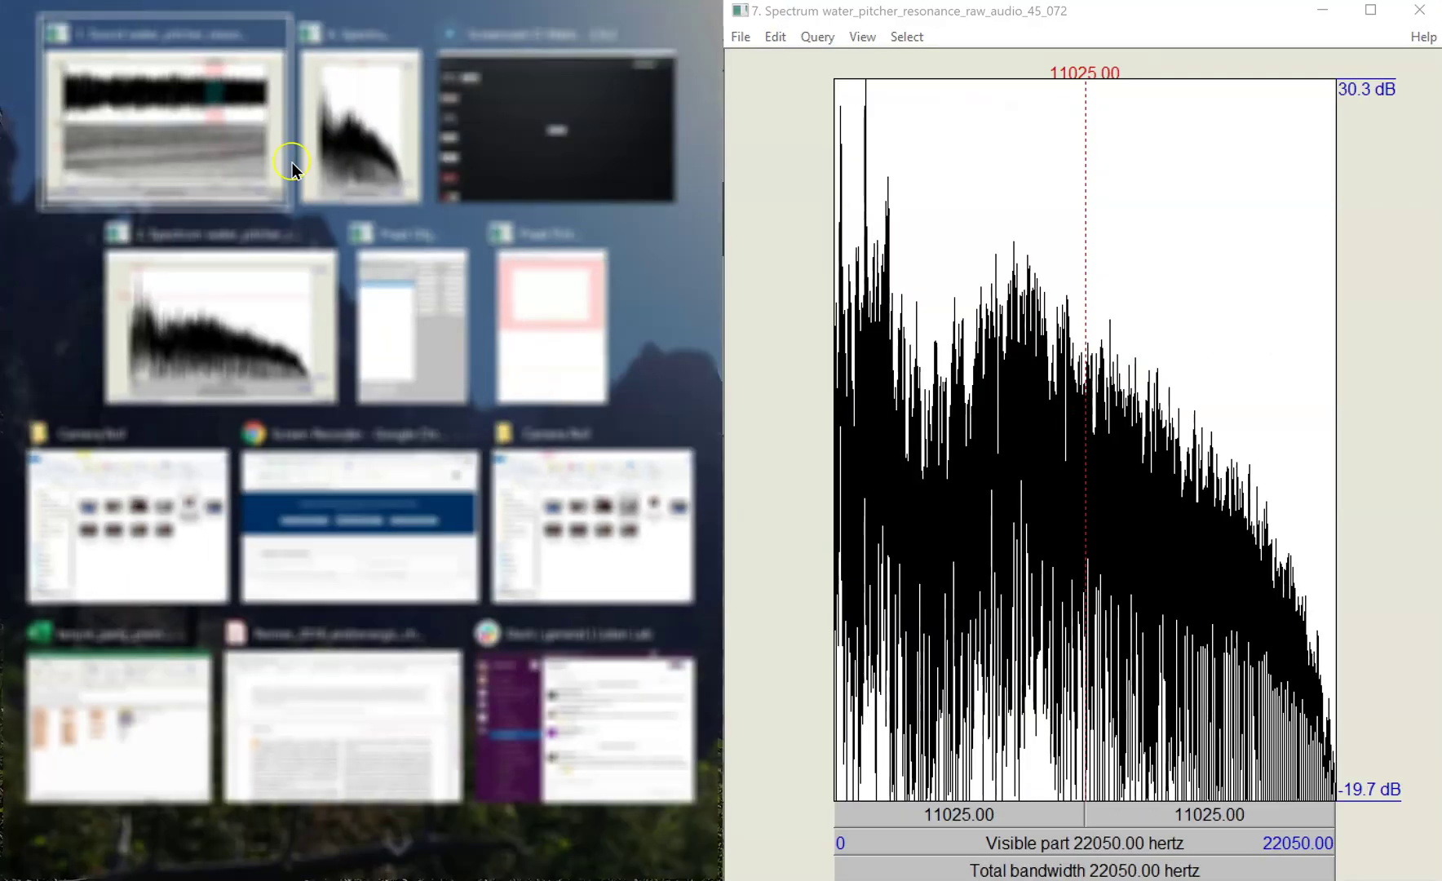
click(329, 136)
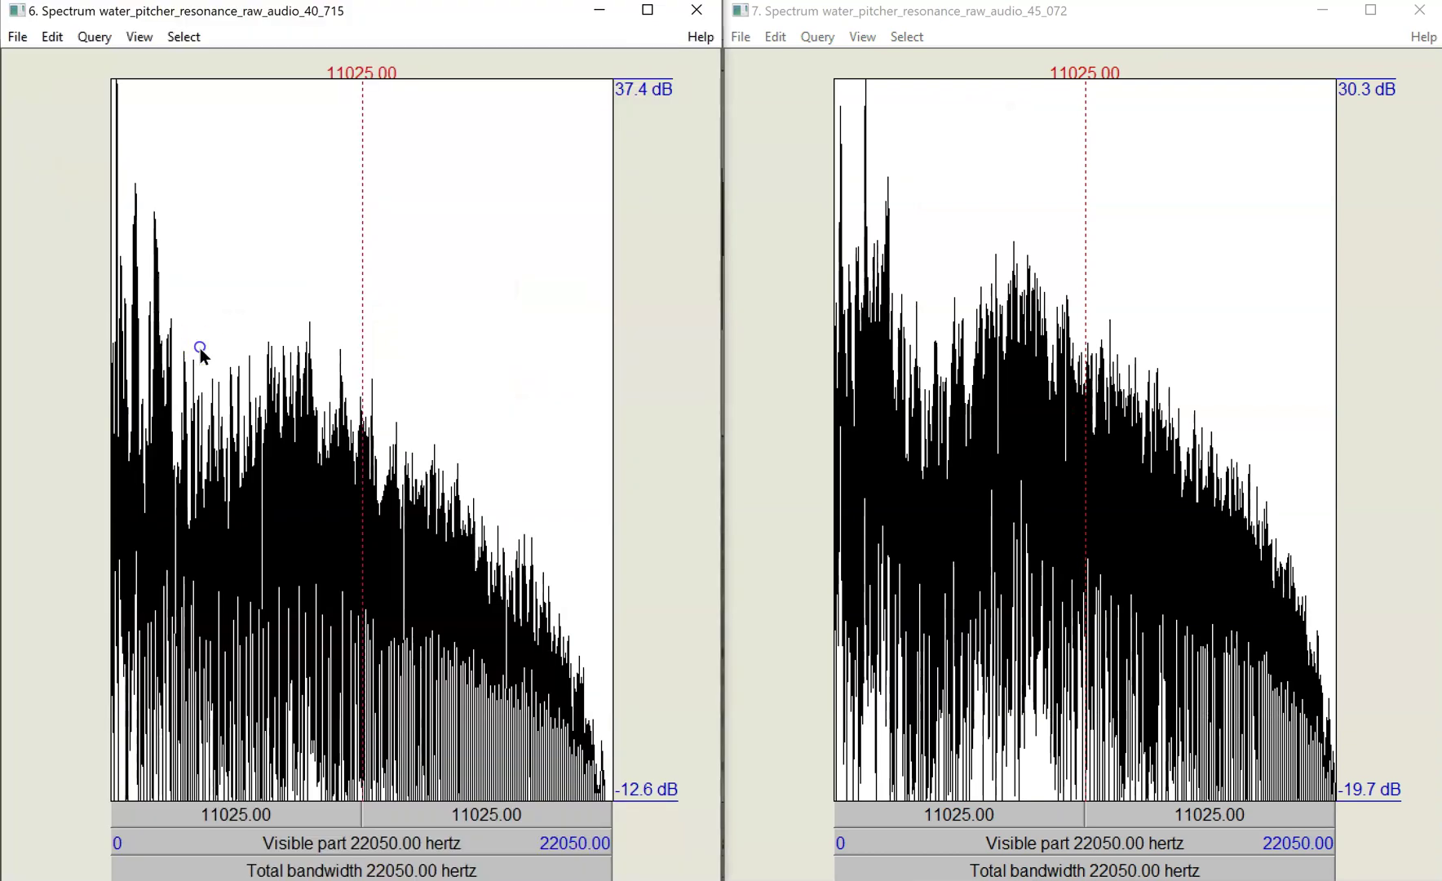
Zoom the first spectrum to 0–4773 Hz and the second to 0–4262 Hz.
drag(219, 328, 98, 326)
key(ctrl+n)
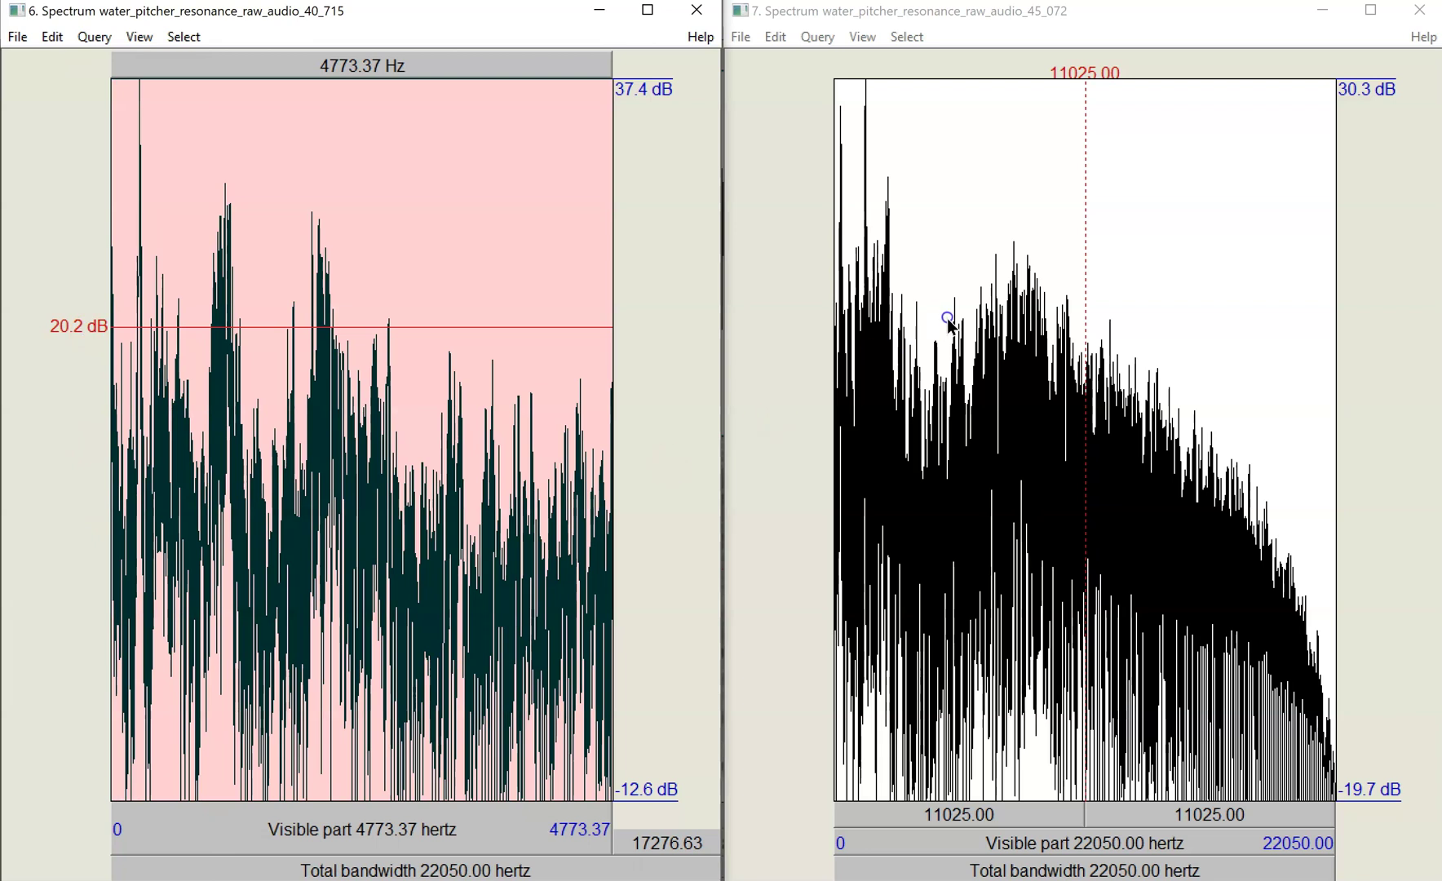
drag(931, 302, 755, 278)
key(ctrl+n)
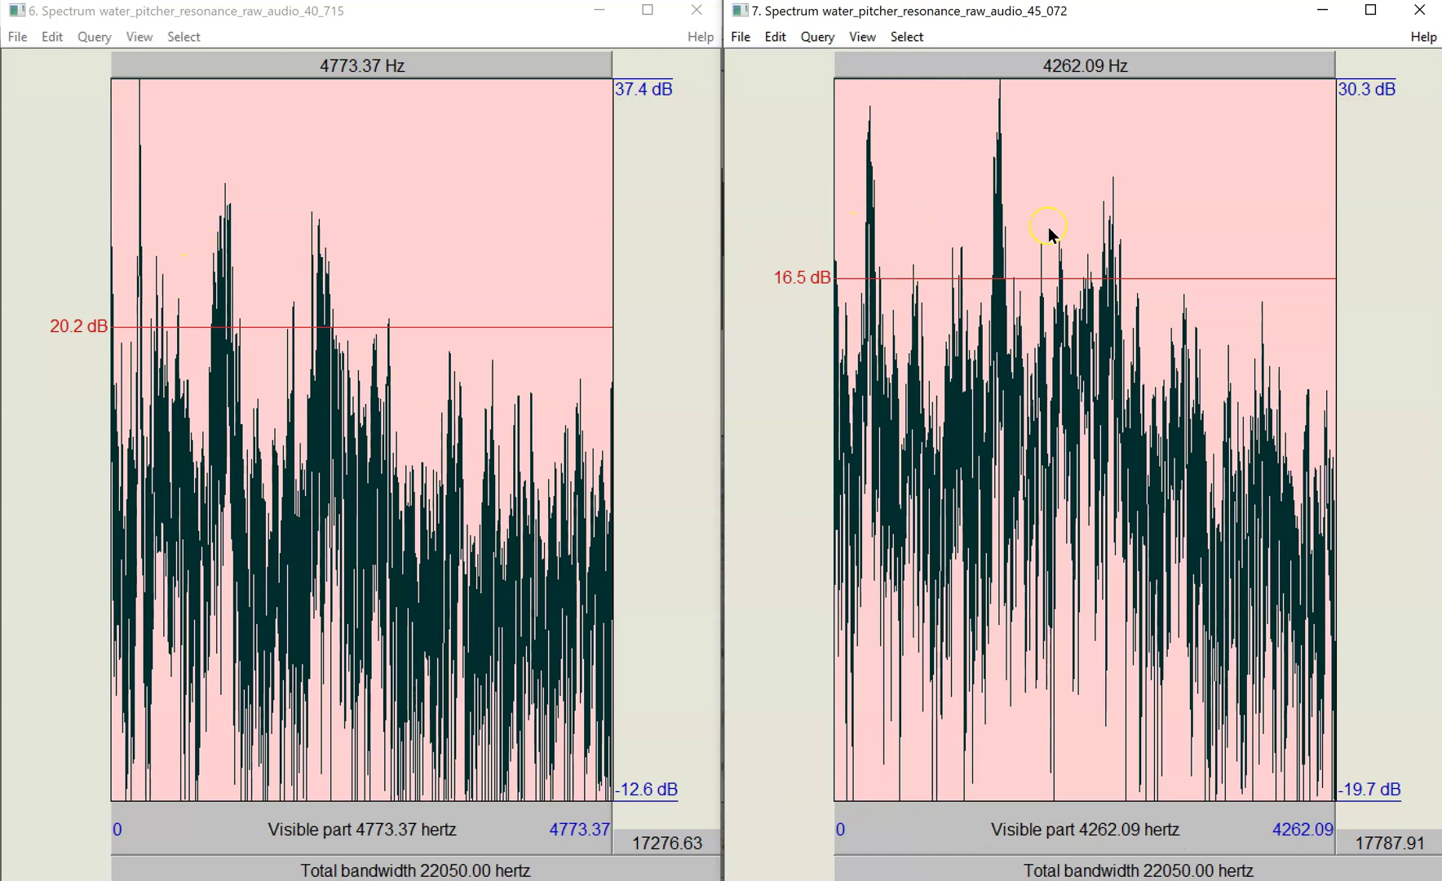
Mark matching peaks: 1073.59 and 2009.36 Hz in the first spectrum, 1398.82 and 2360.14 Hz in the second.
click(313, 346)
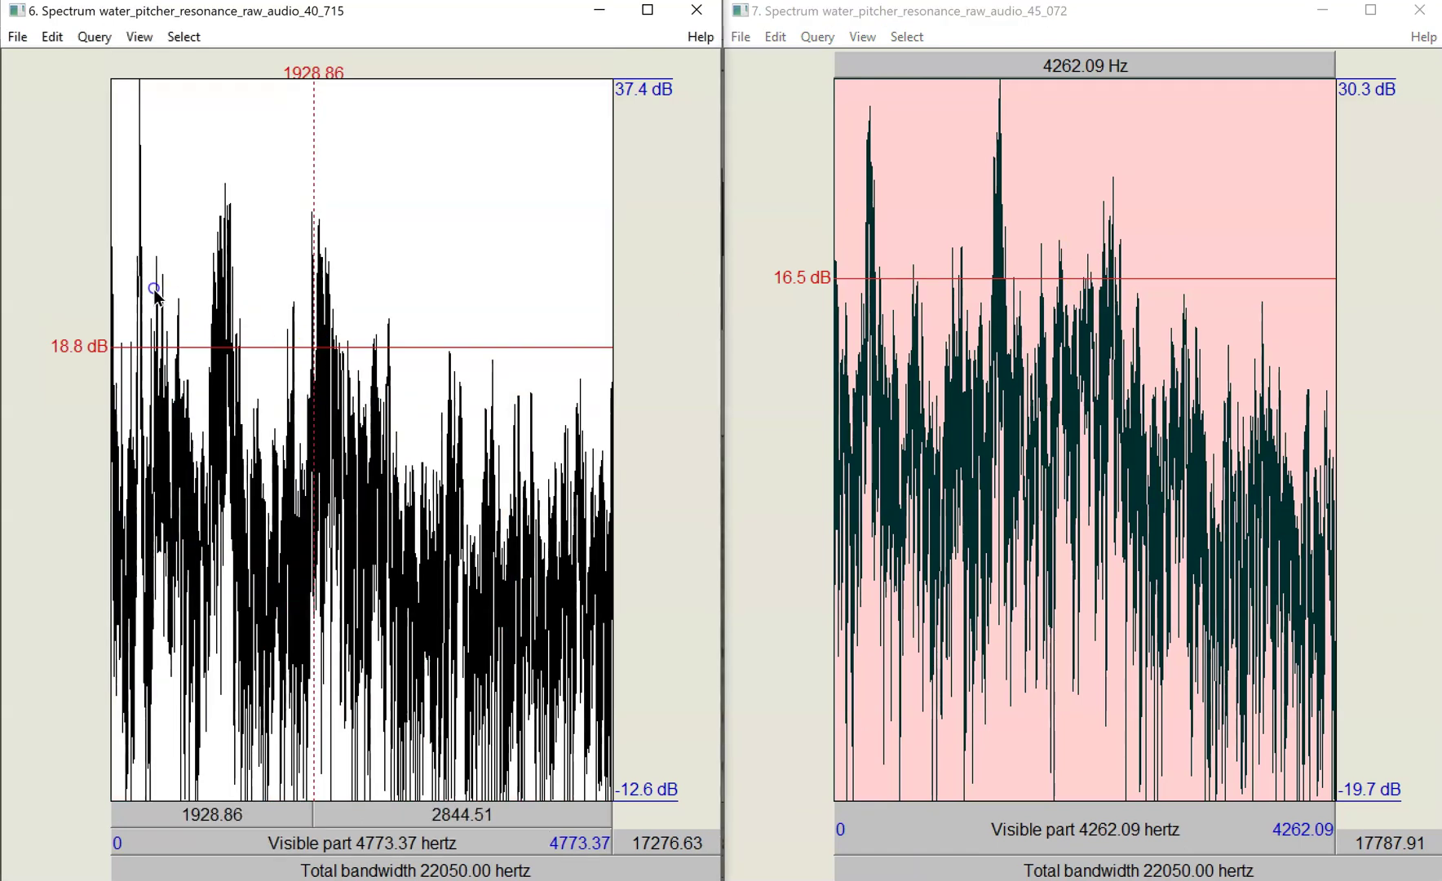
click(140, 254)
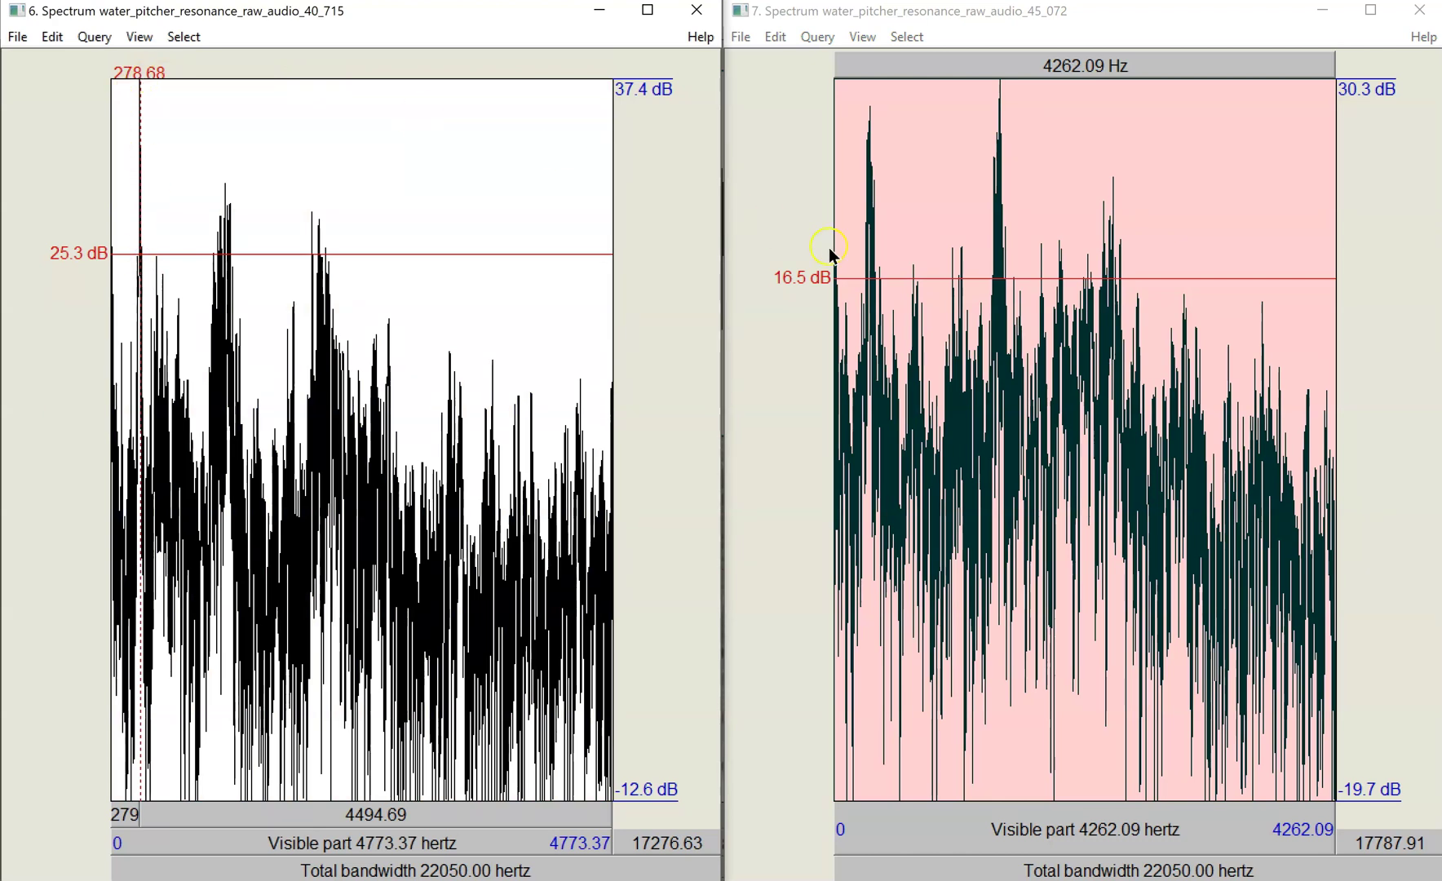
click(871, 216)
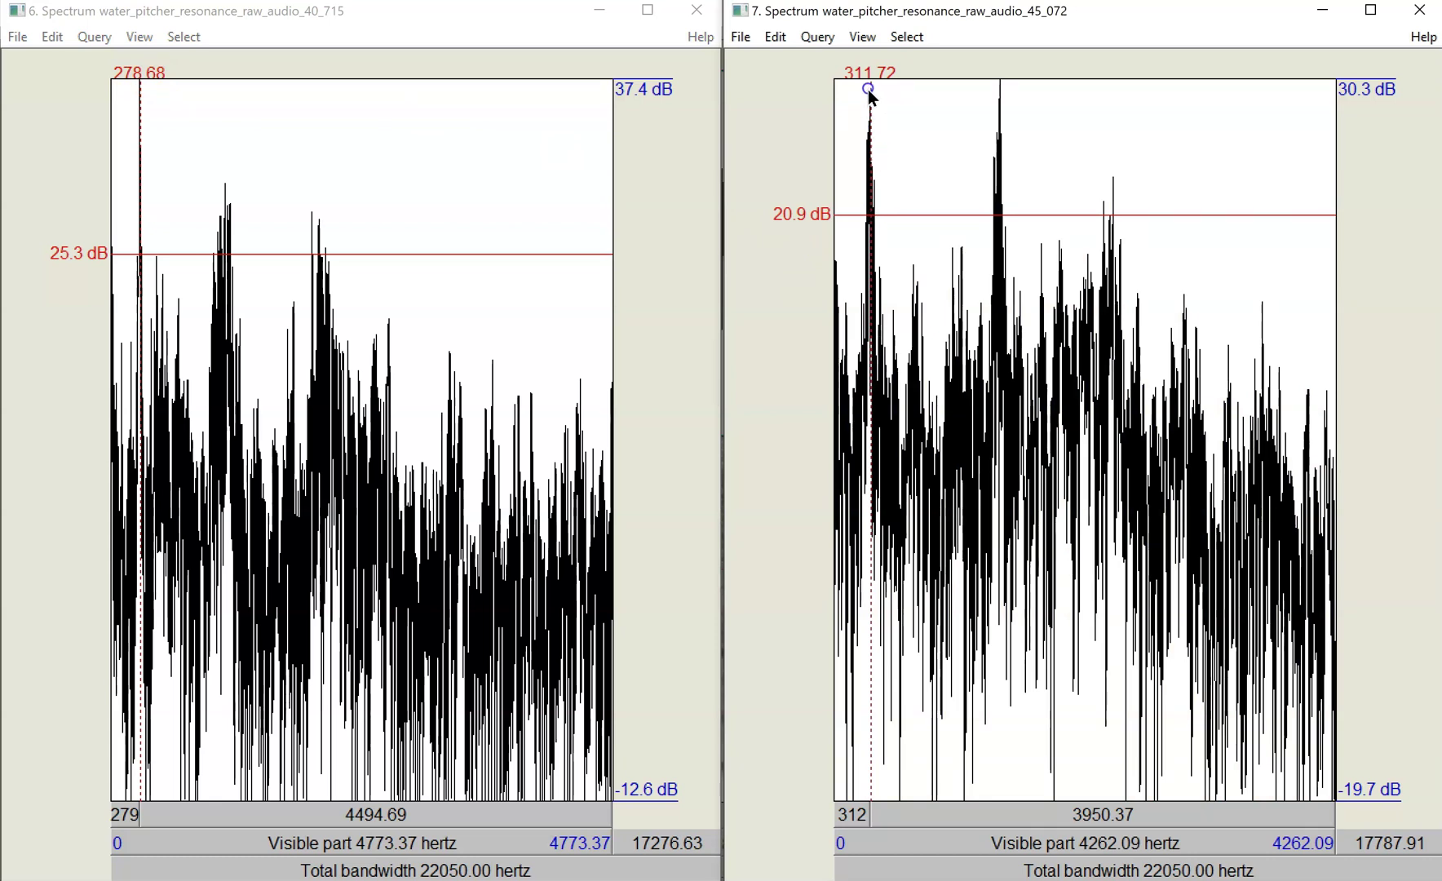
click(225, 225)
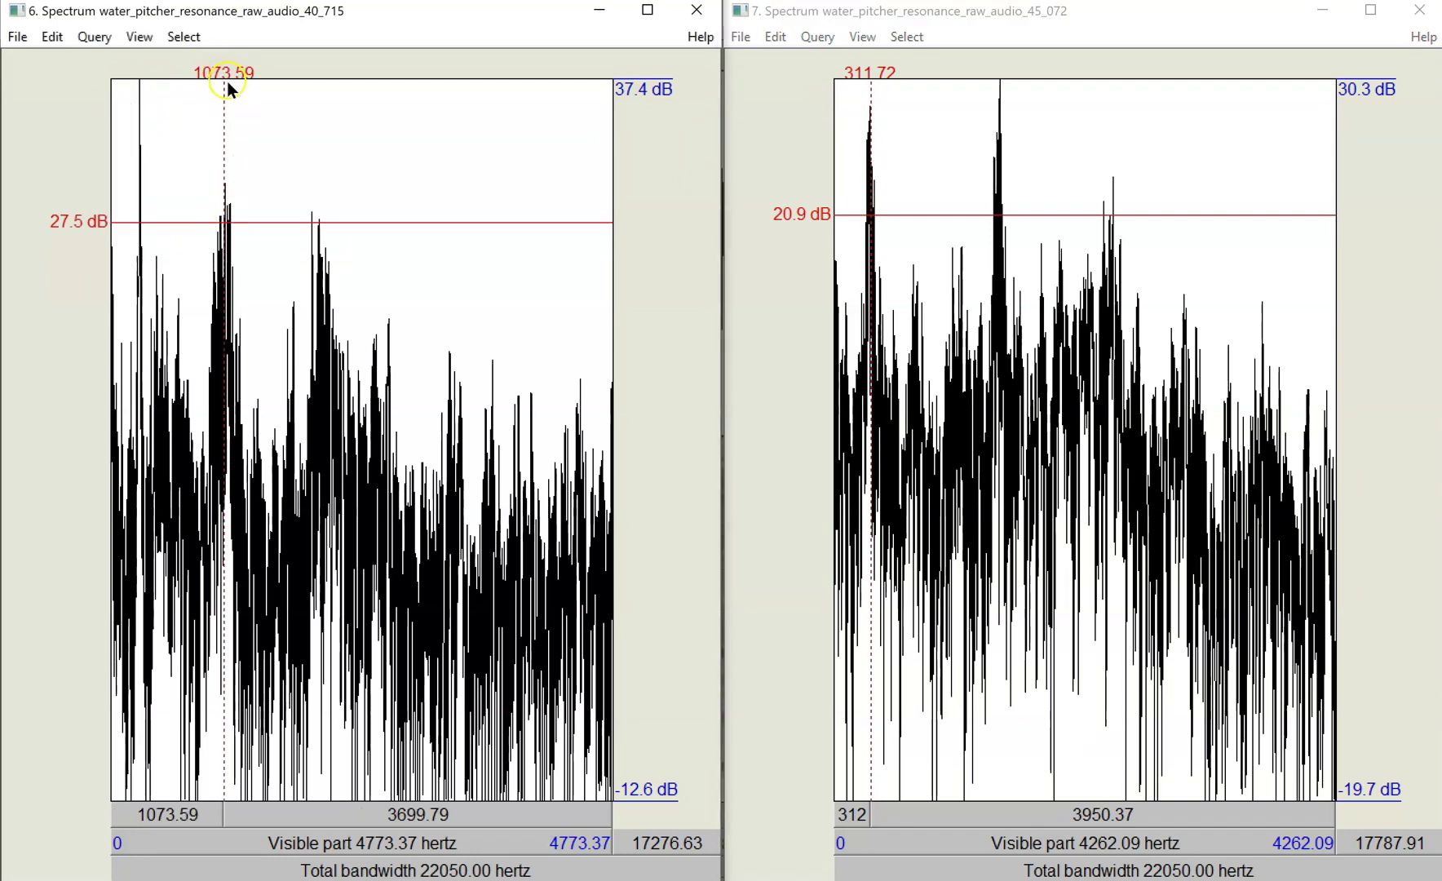
click(1000, 175)
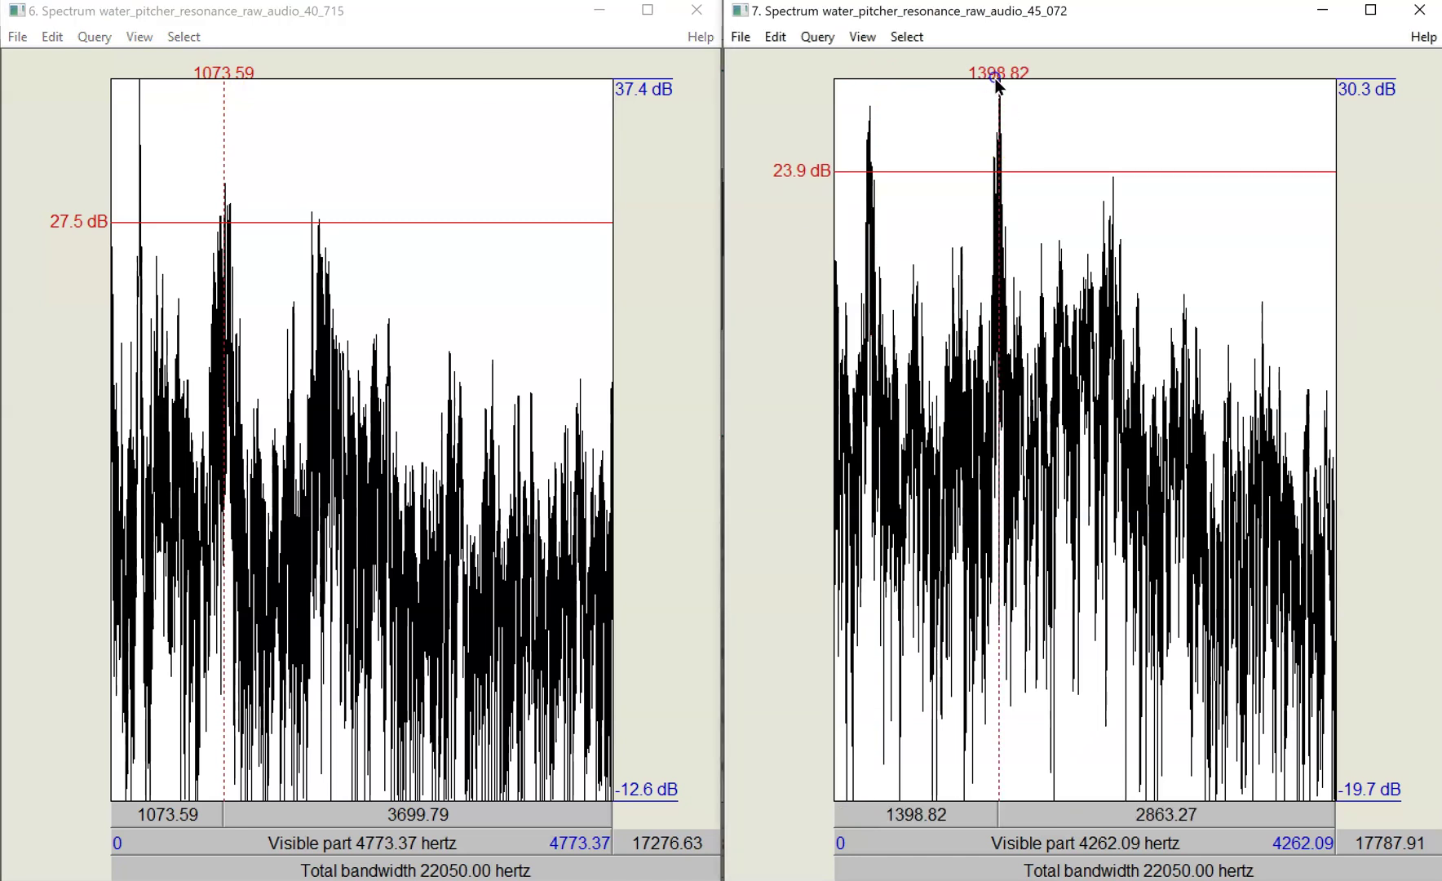
click(322, 258)
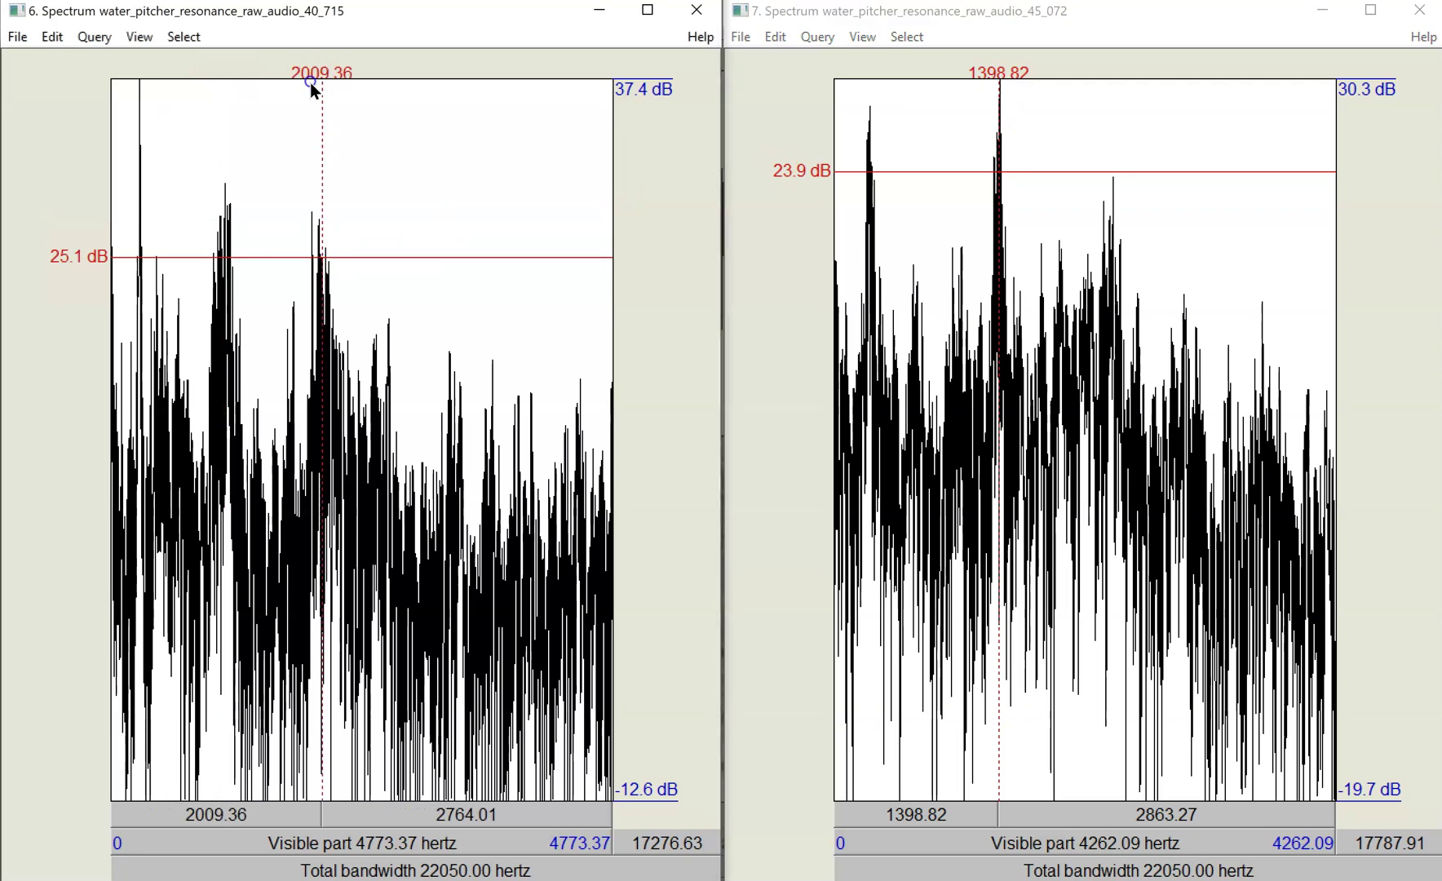
click(1112, 243)
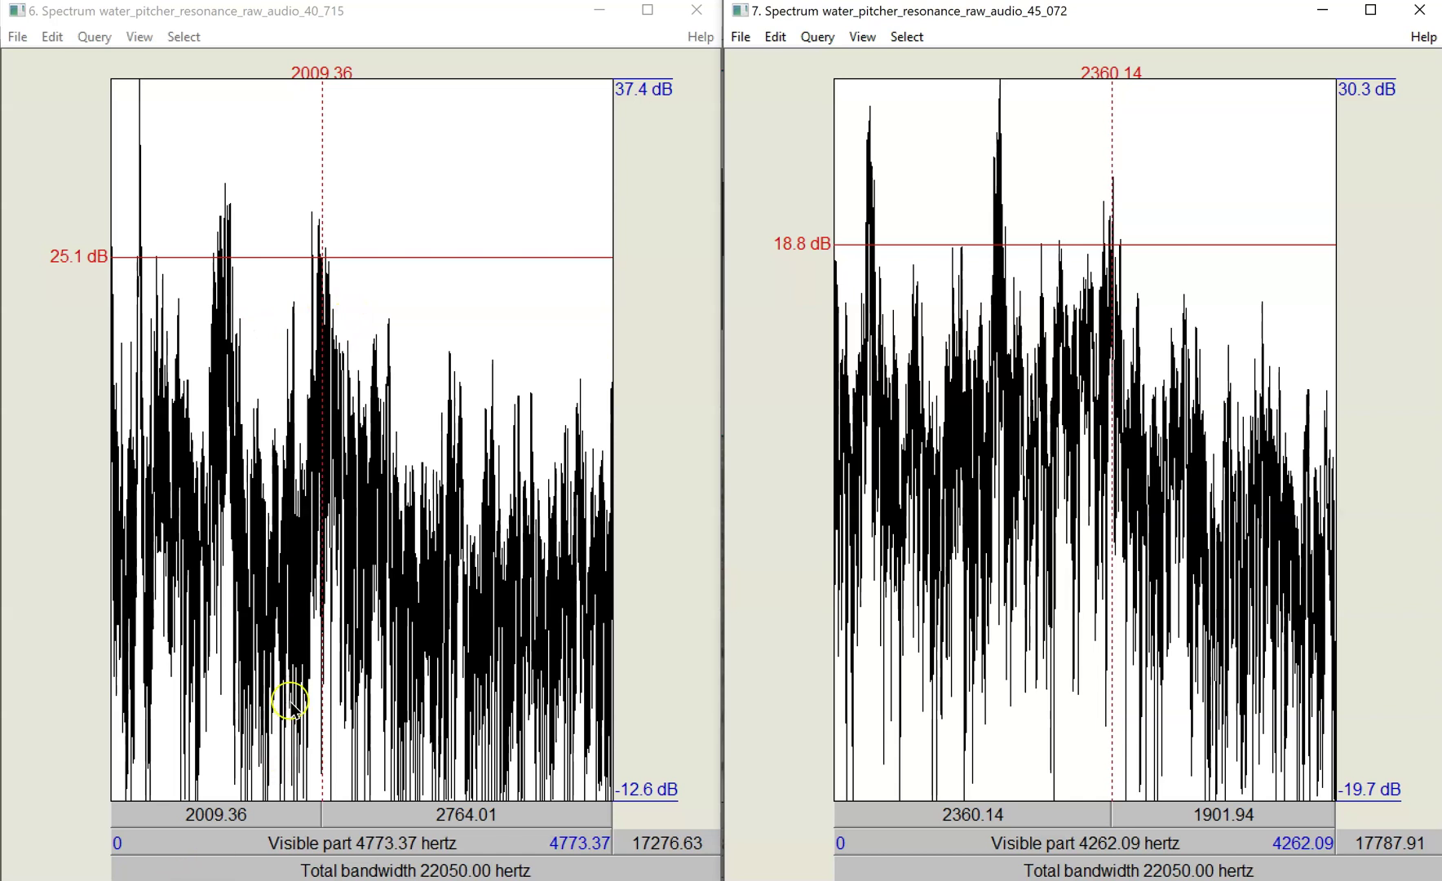
Rezoom the second spectrum to 0–3079 Hz, then close that spectrum window.
key(ctrl+o)
key(ctrl+o)
key(ctrl+o)
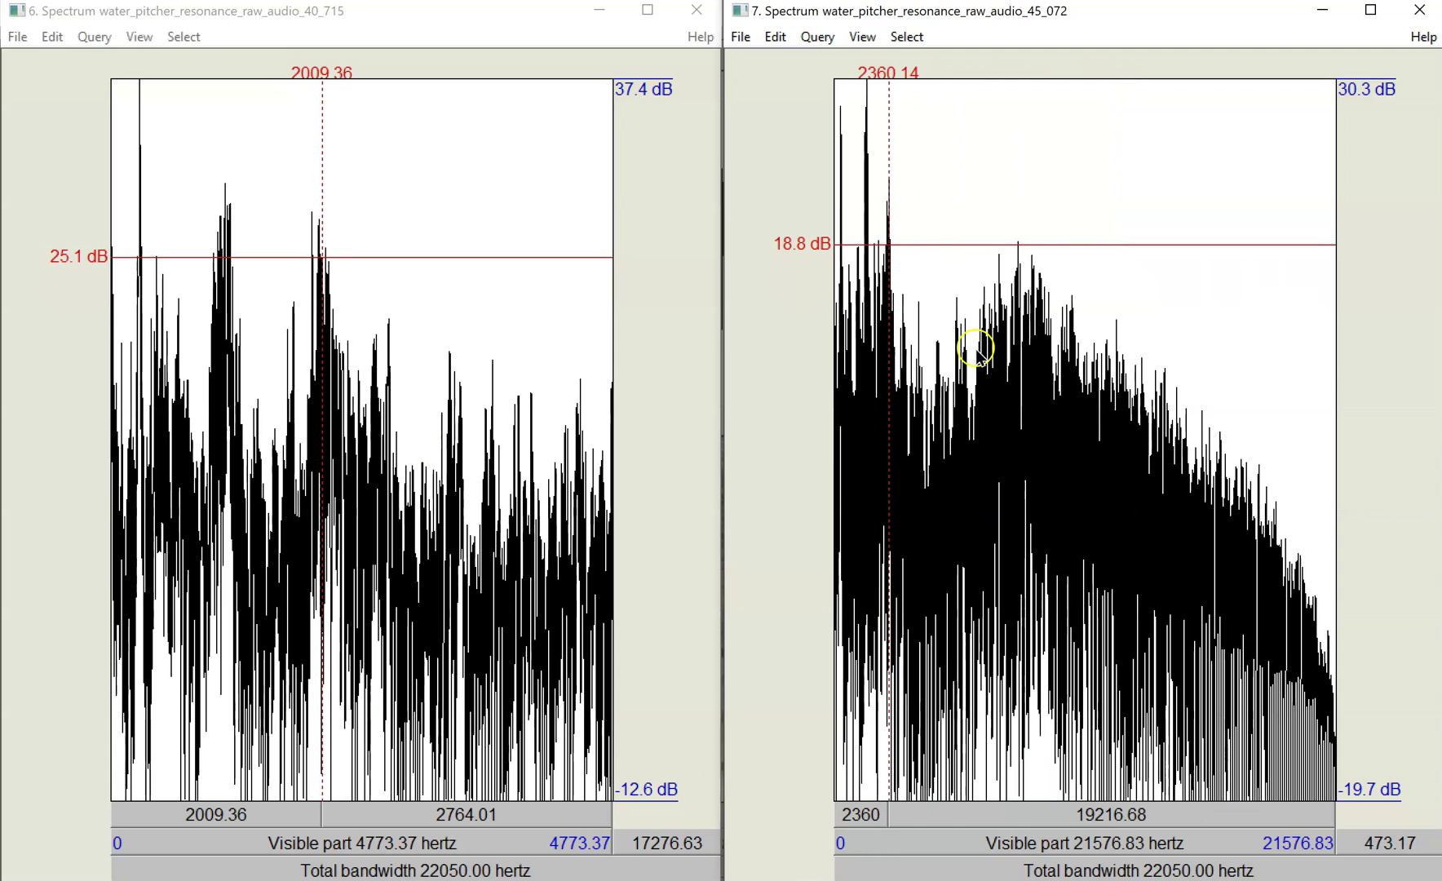
drag(905, 281, 834, 539)
key(ctrl+n)
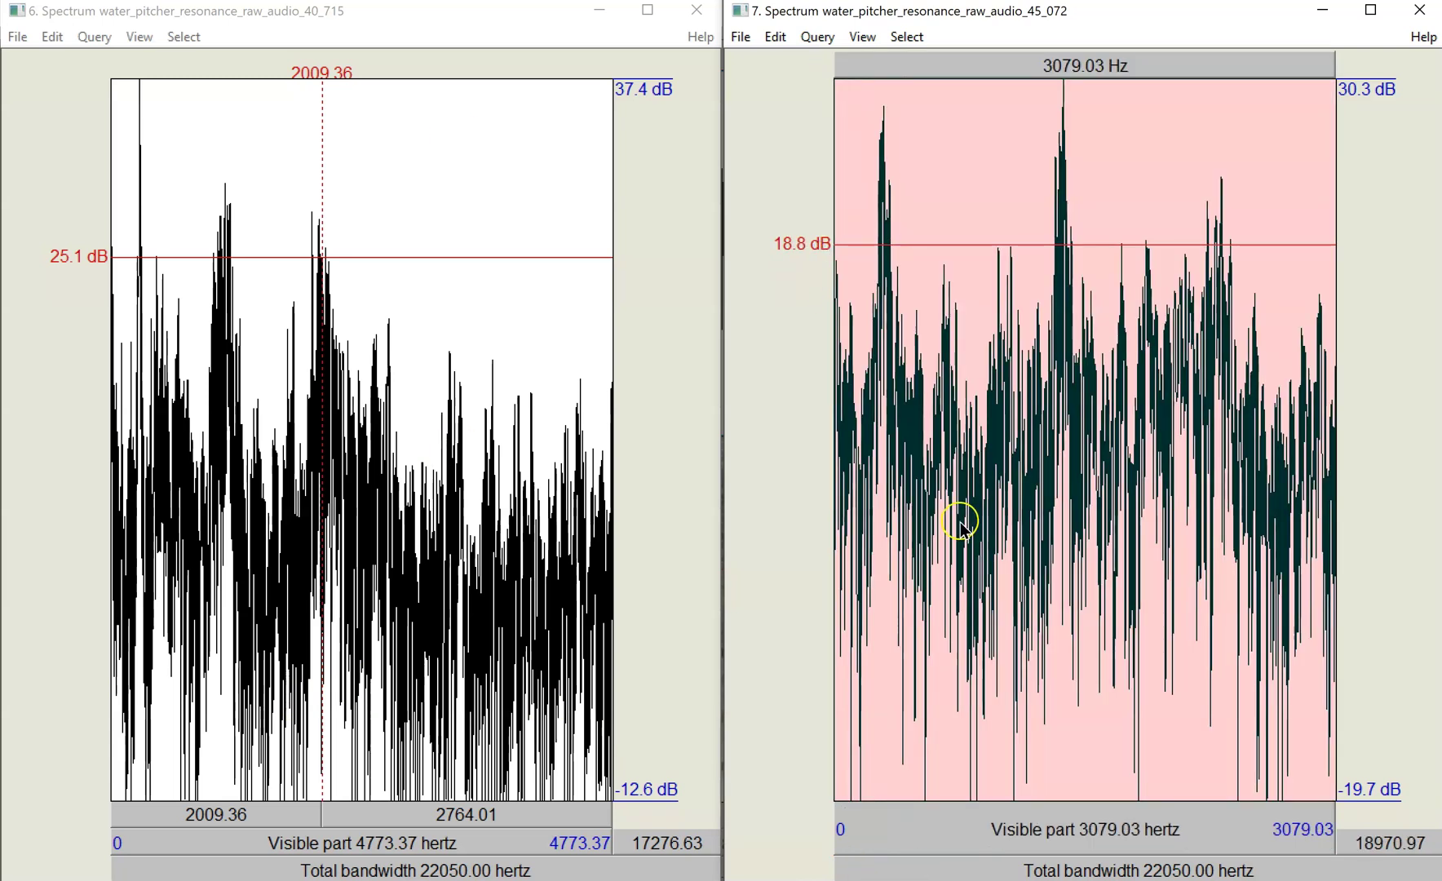
click(960, 527)
key(ctrl+w)
click(537, 536)
Close the first spectrum, restore the sound editor, and zoom to the 22.73–26.73 s speech stretch.
key(ctrl+w)
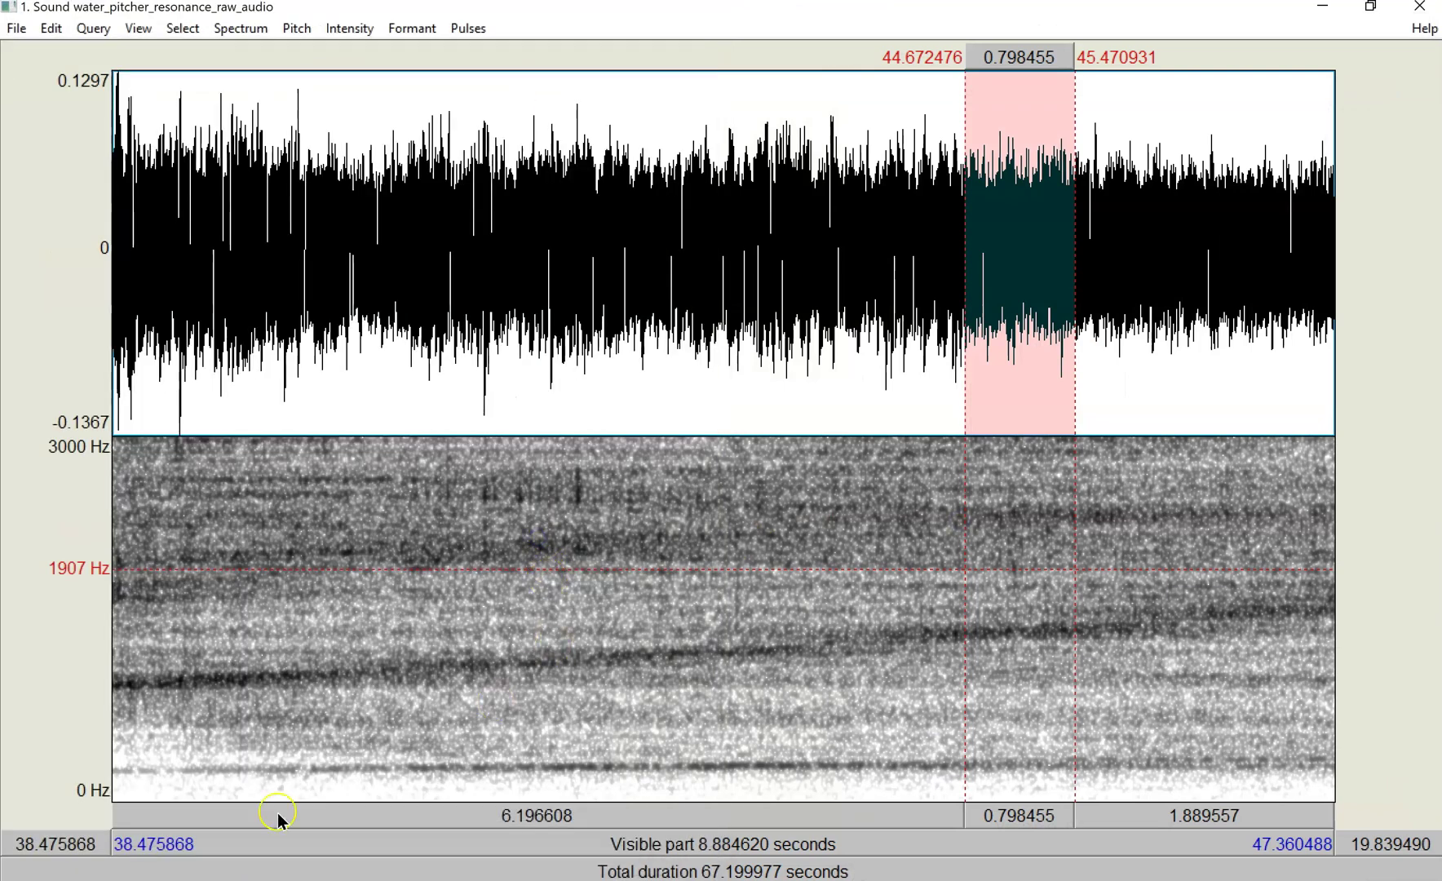
double_click(440, 9)
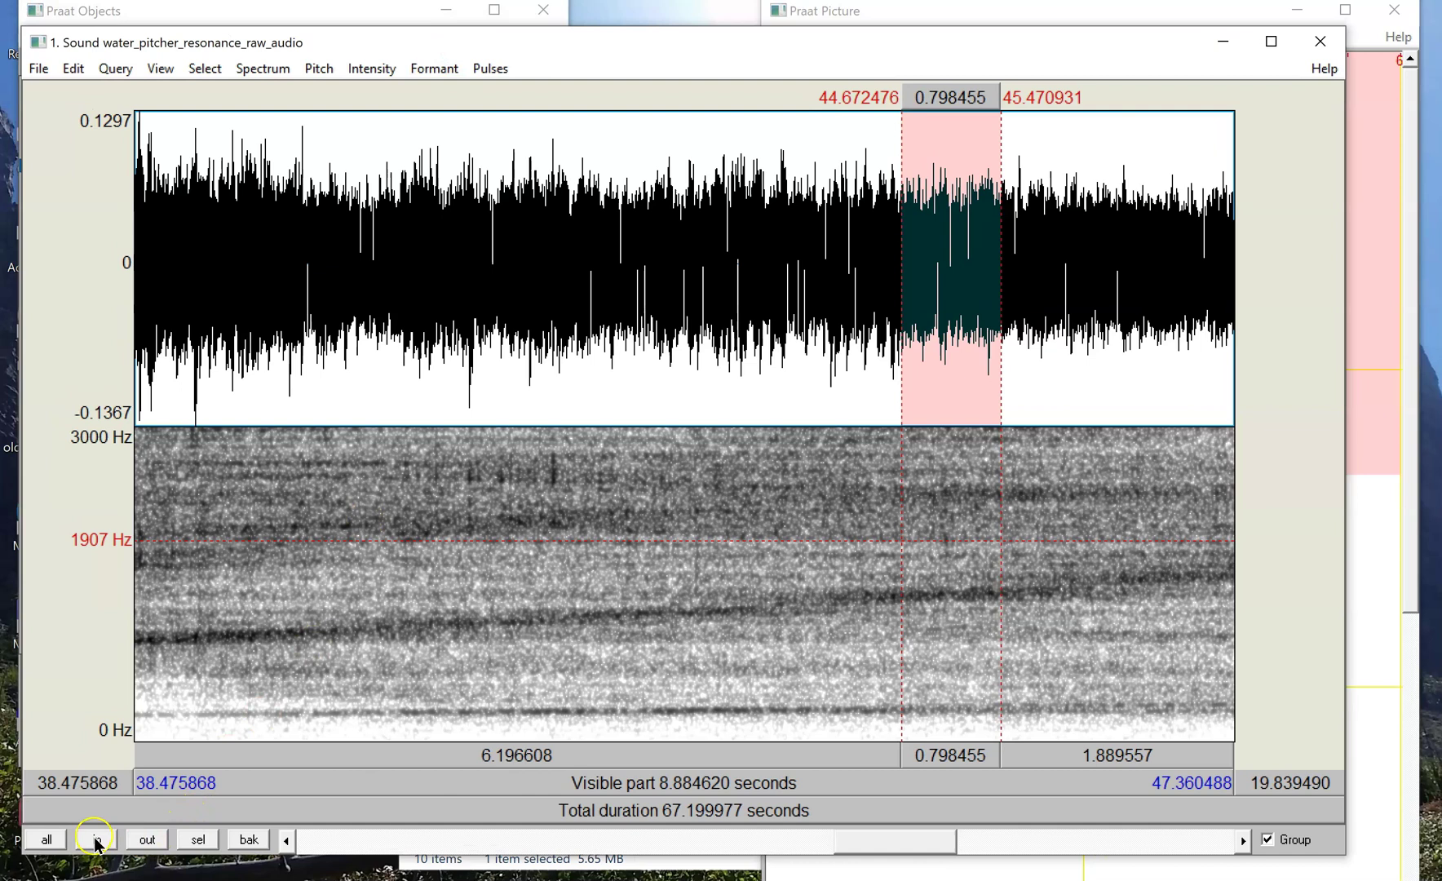
click(47, 840)
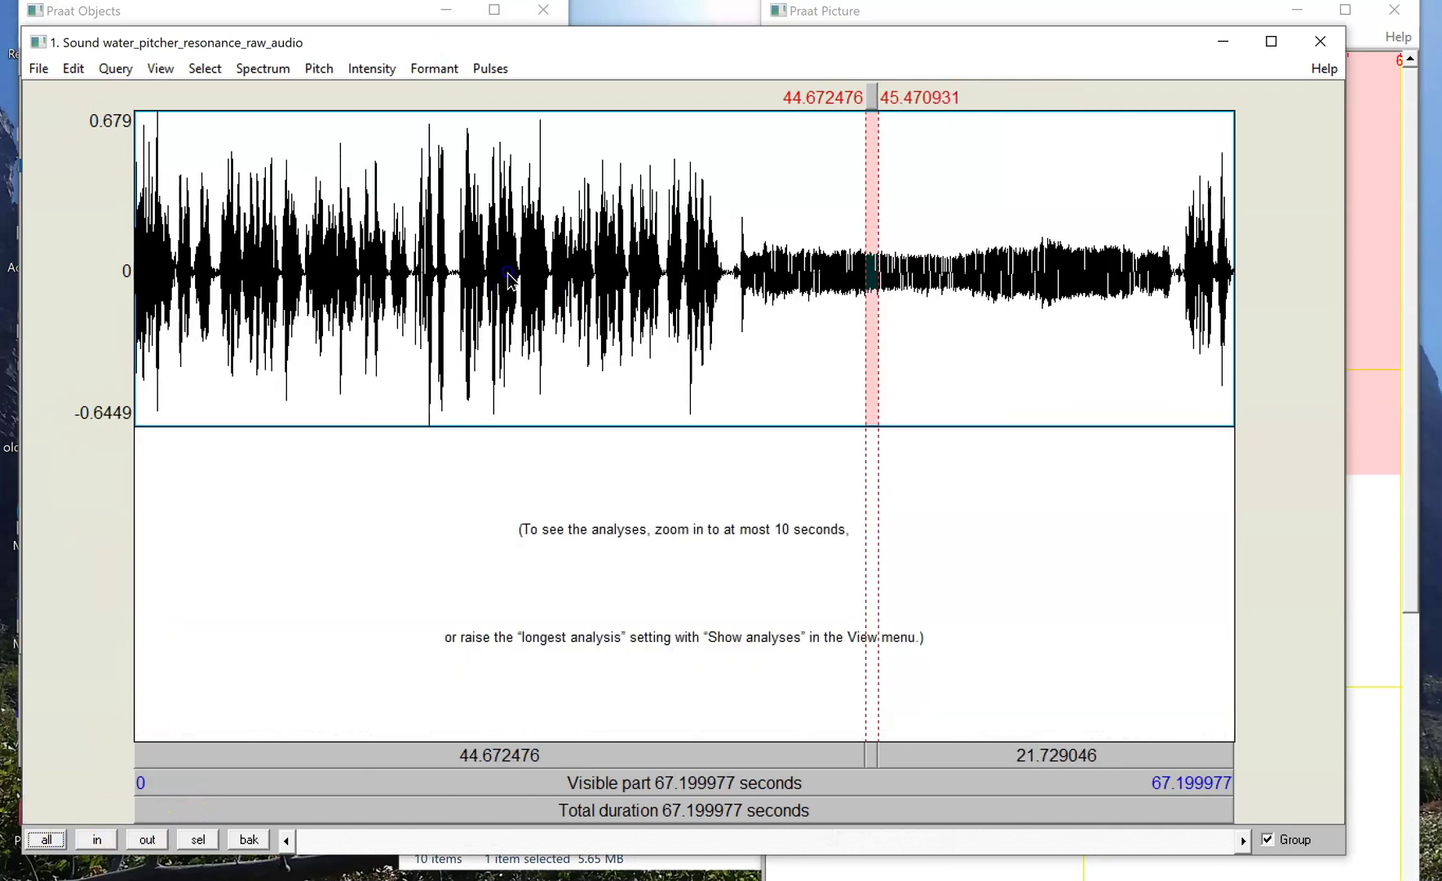
drag(507, 278, 572, 278)
click(199, 839)
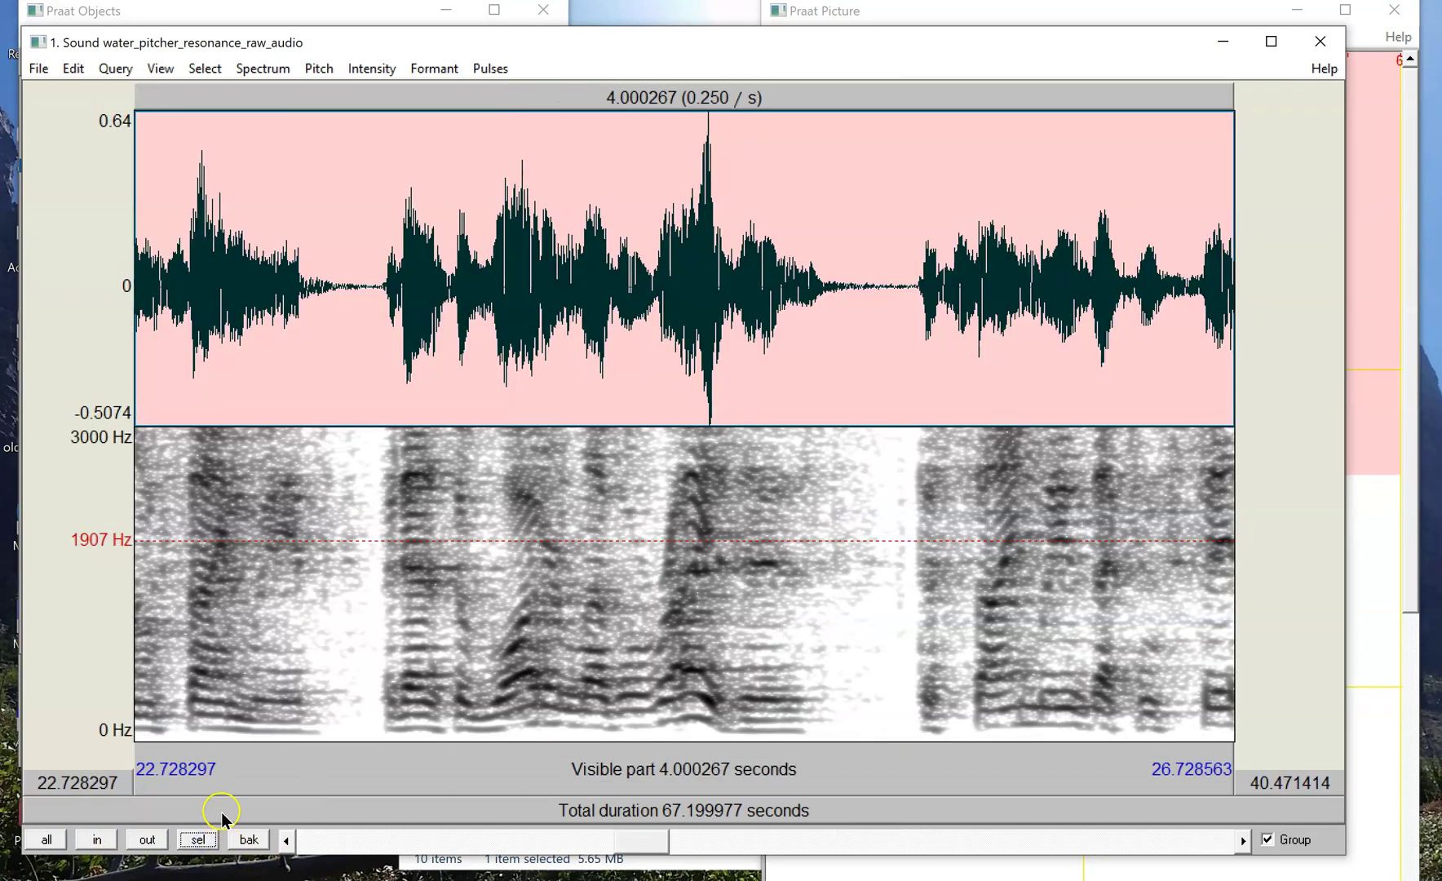
Set the spectrogram window length to 0.005 s for a wideband display.
click(265, 72)
click(270, 116)
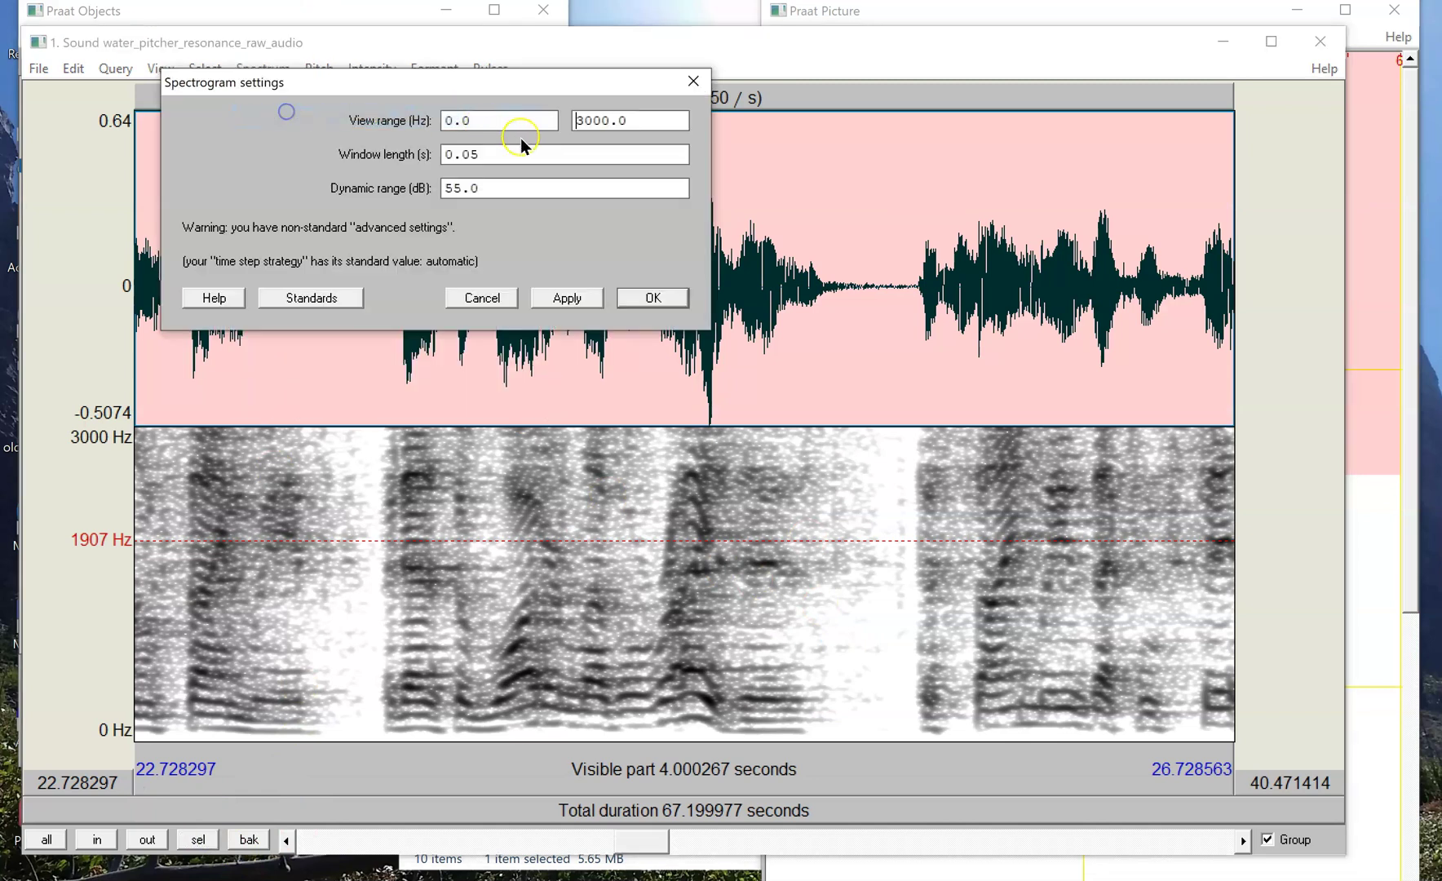
click(476, 150)
key(BackSpace)
text(05)
key(Return)
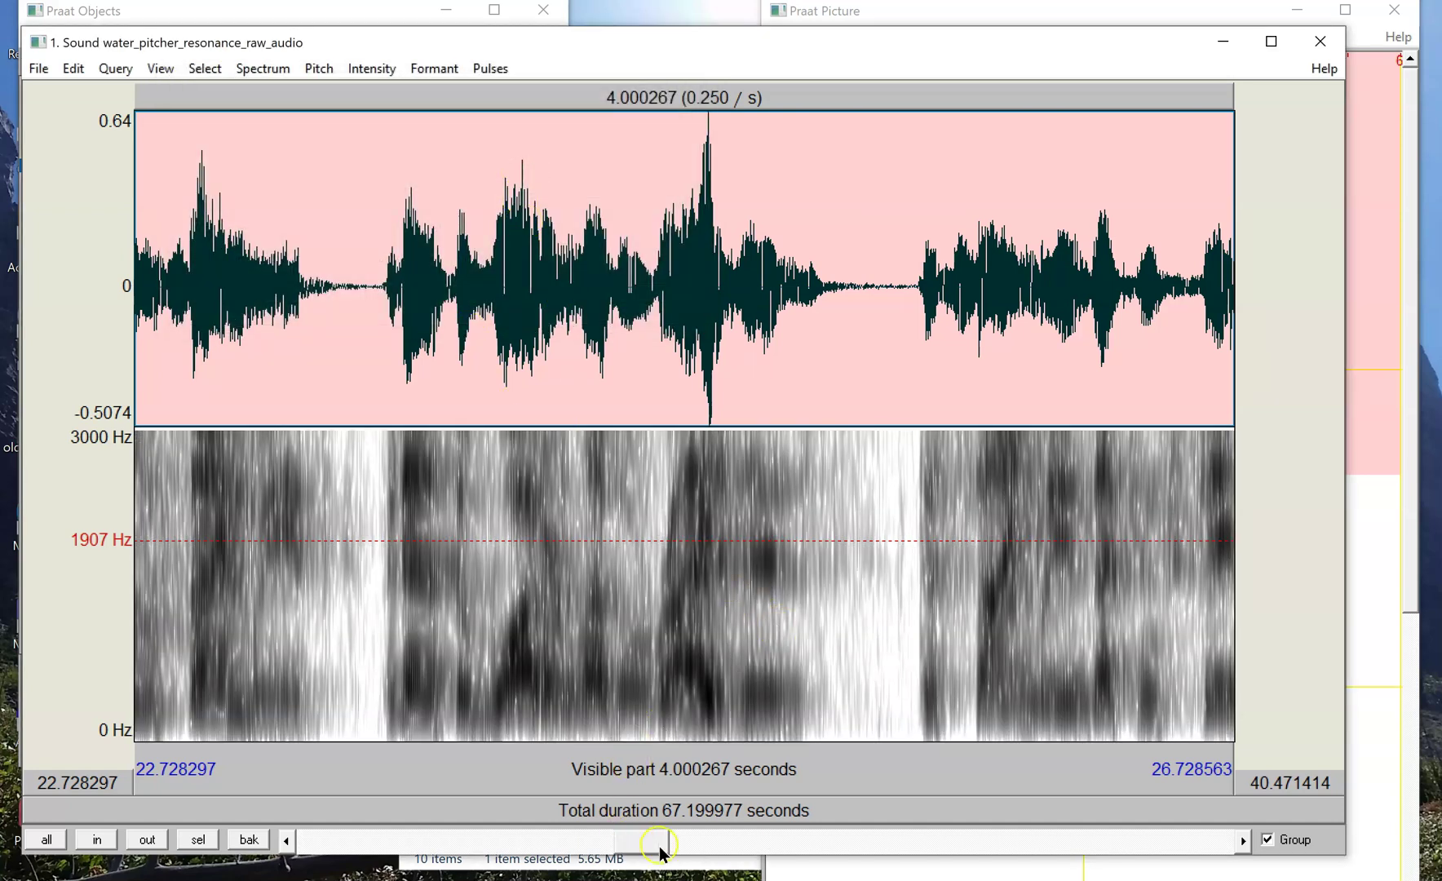
Read speech band frequencies in the spectrogram: about 703.7, 1729, 1880, 2463 and 2593 Hz.
drag(659, 847, 563, 832)
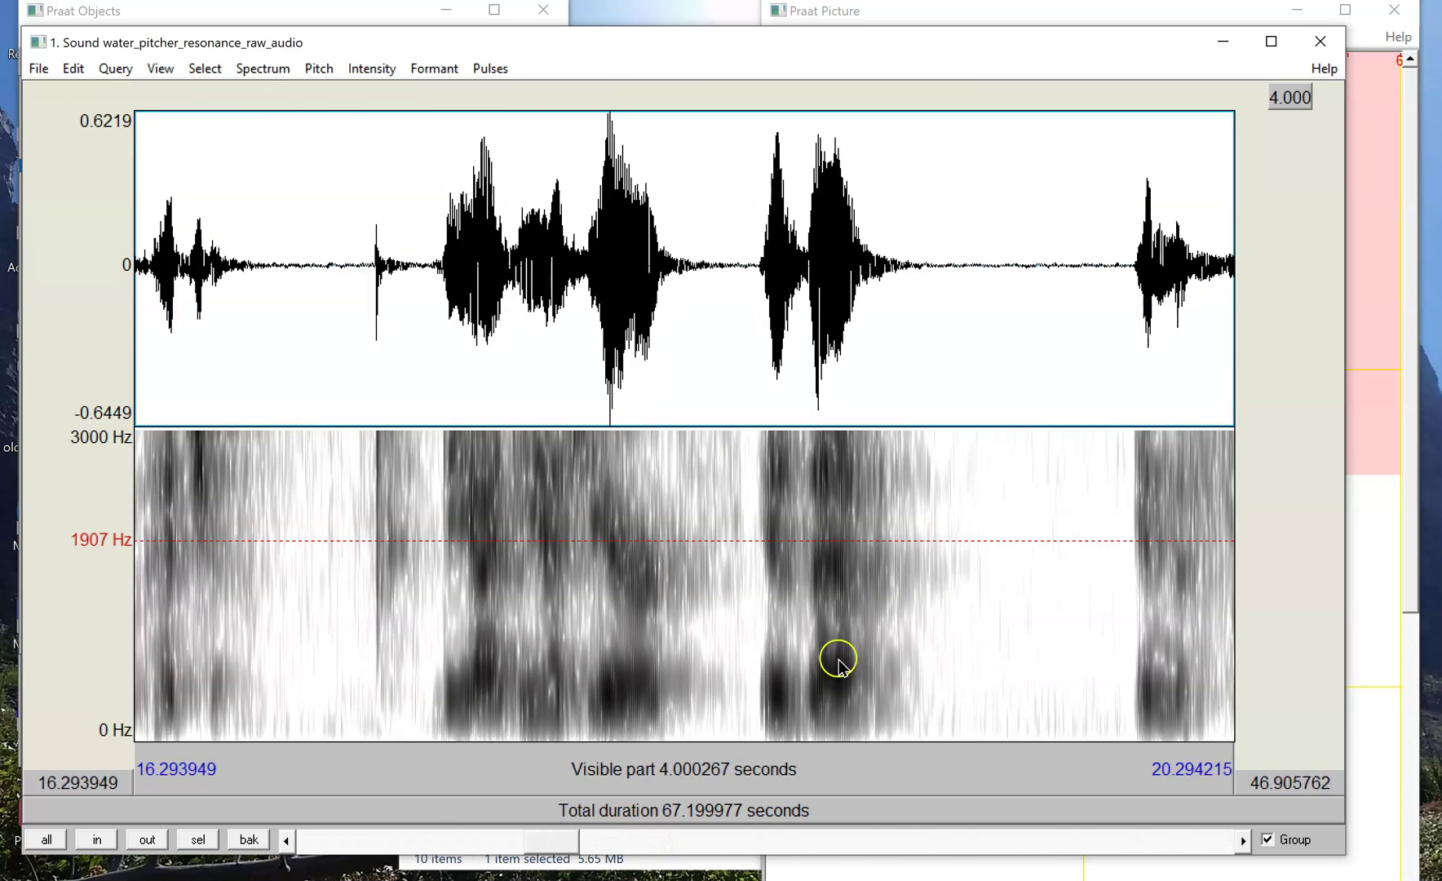
click(837, 675)
click(836, 560)
click(846, 489)
click(549, 667)
click(553, 545)
click(544, 470)
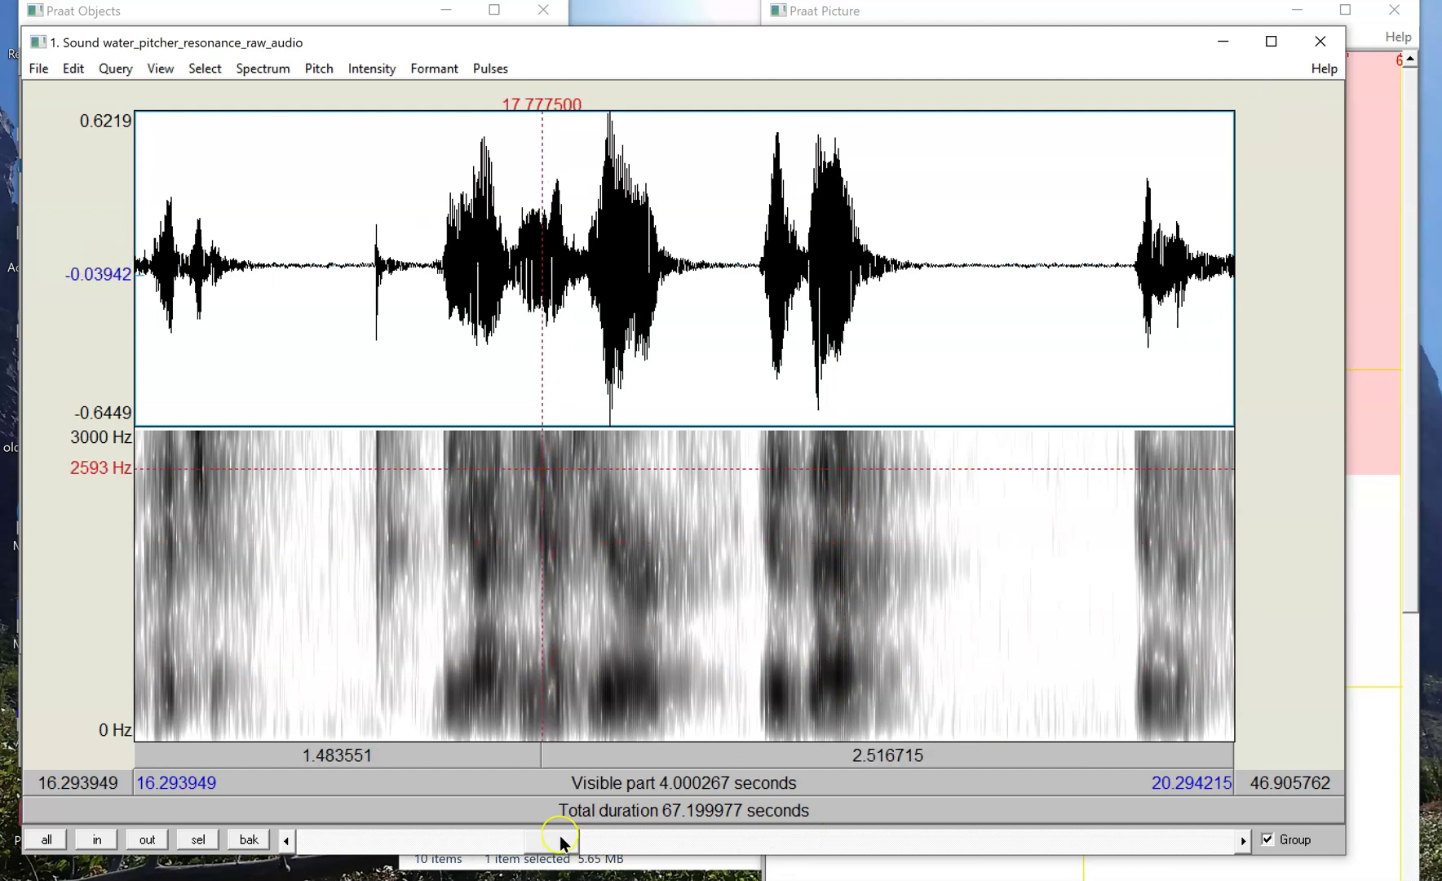
Scroll to the 7.43–11.43 s speech stretch and turn off Show spectrogram.
drag(560, 836, 436, 812)
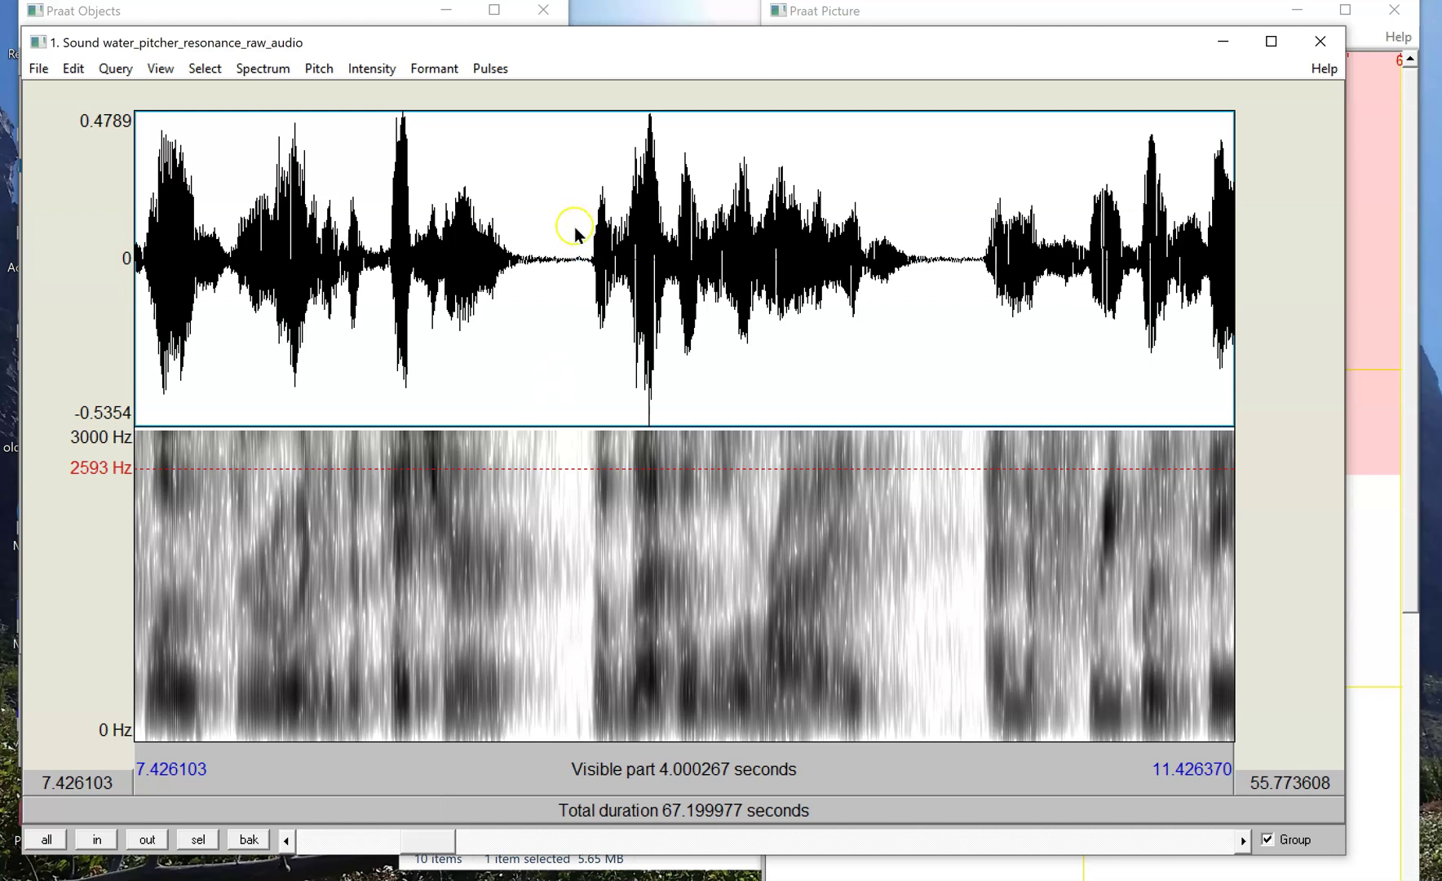
click(266, 71)
click(274, 92)
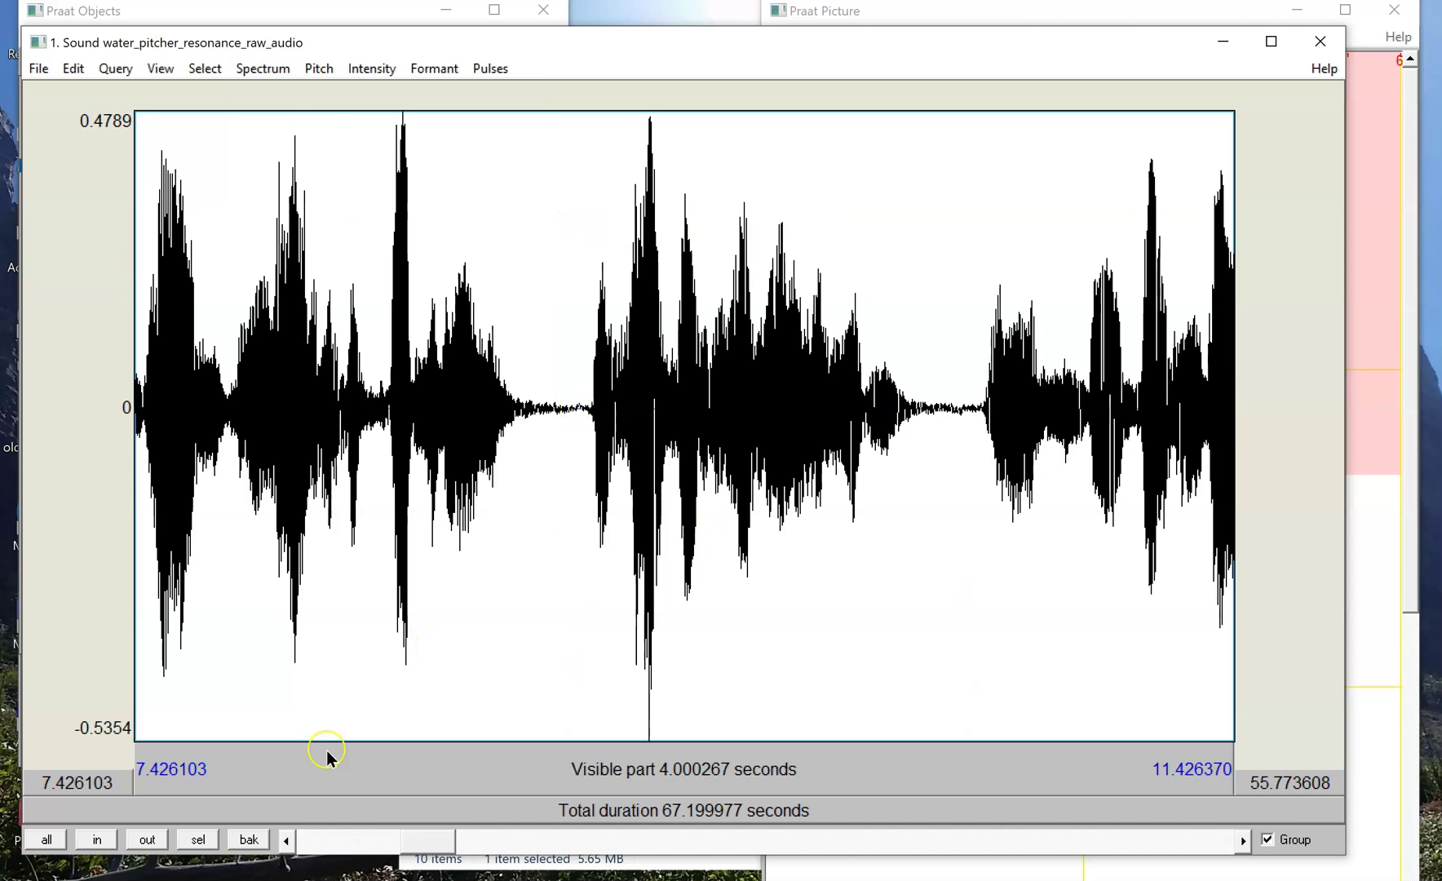